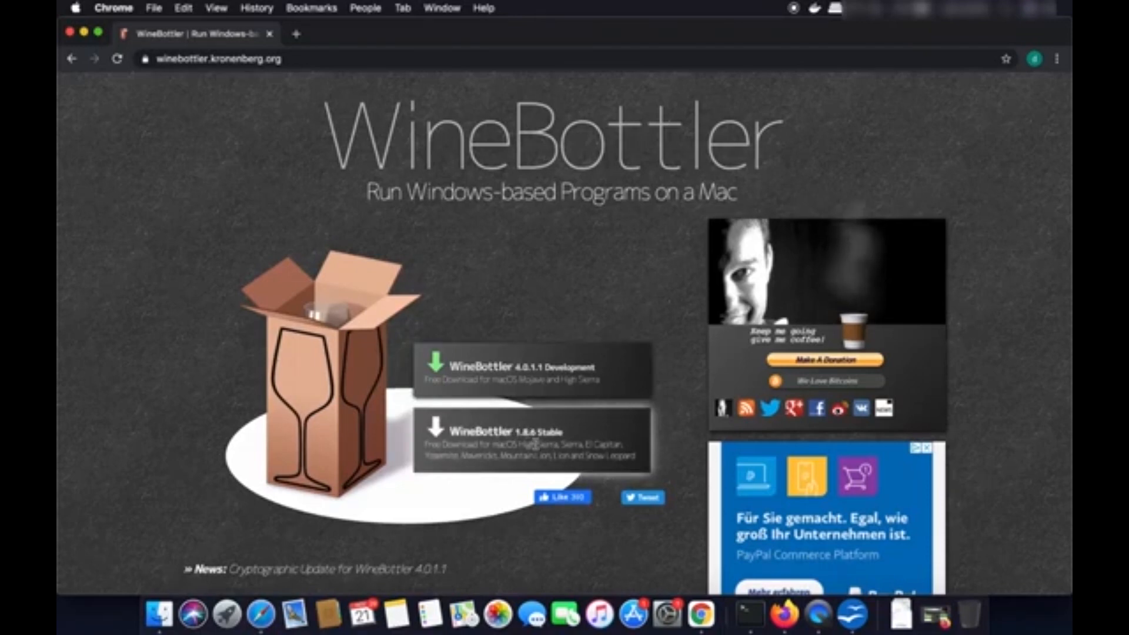
# - Download the WineBottler 1.8.6 Stable version, dismissing the notification request and skipping the sponsor ads
pyautogui.click(530, 449)
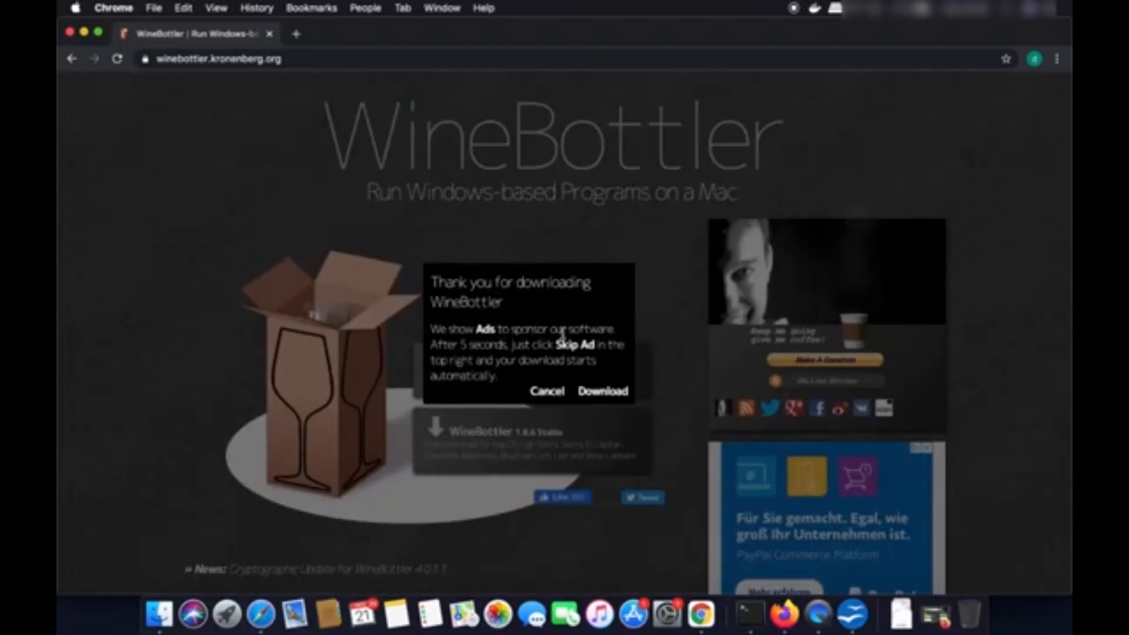
pyautogui.click(593, 393)
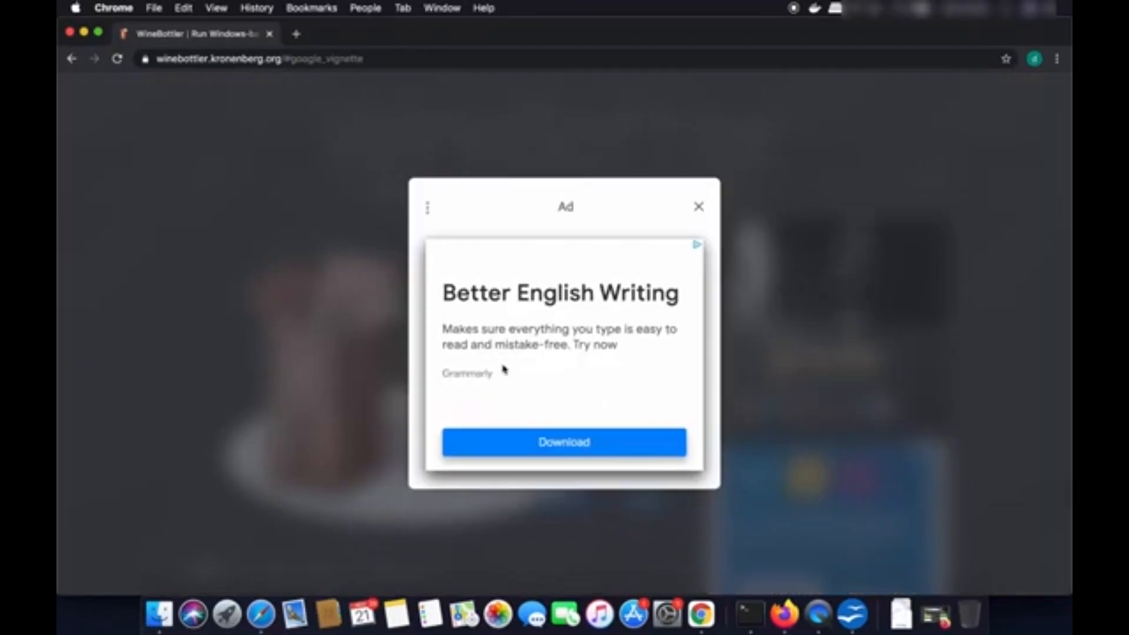
pyautogui.click(699, 207)
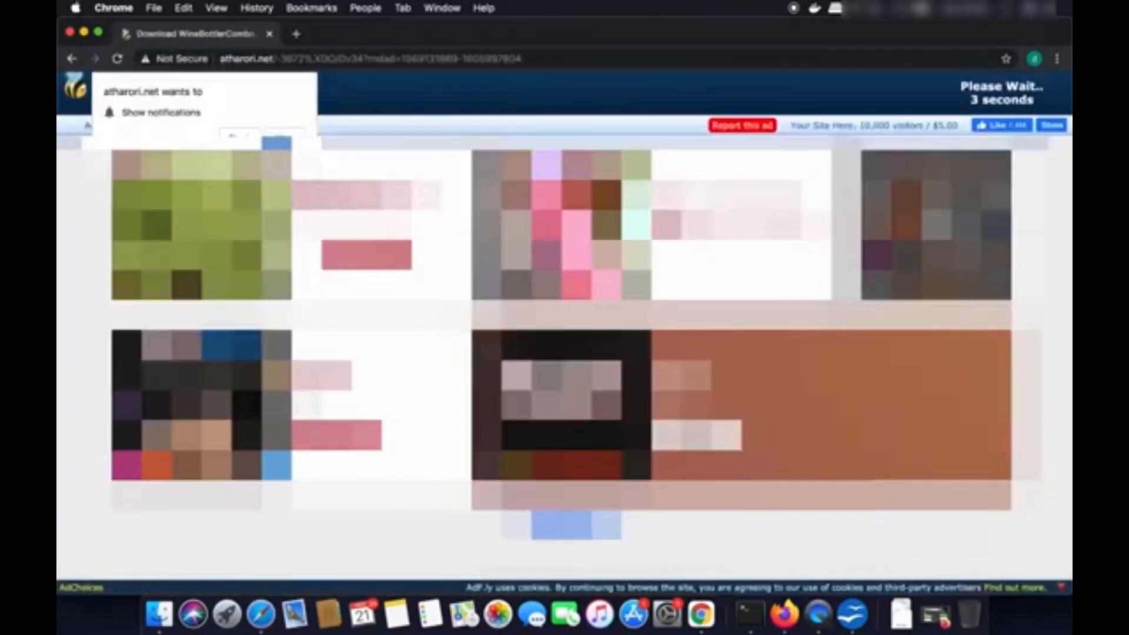
pyautogui.click(240, 139)
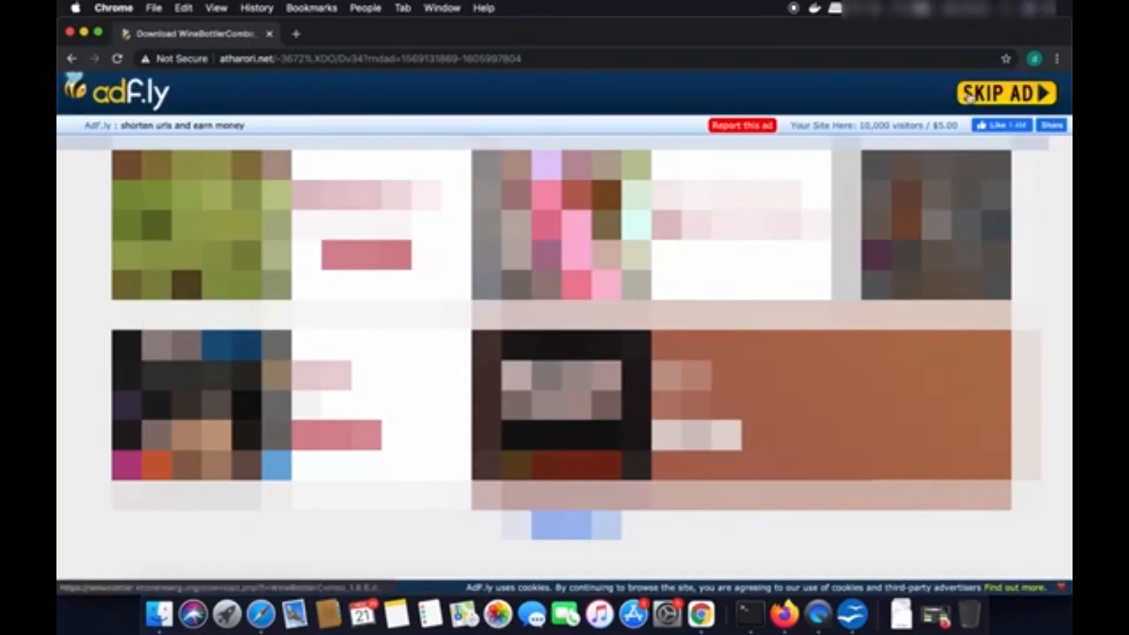
pyautogui.click(1000, 97)
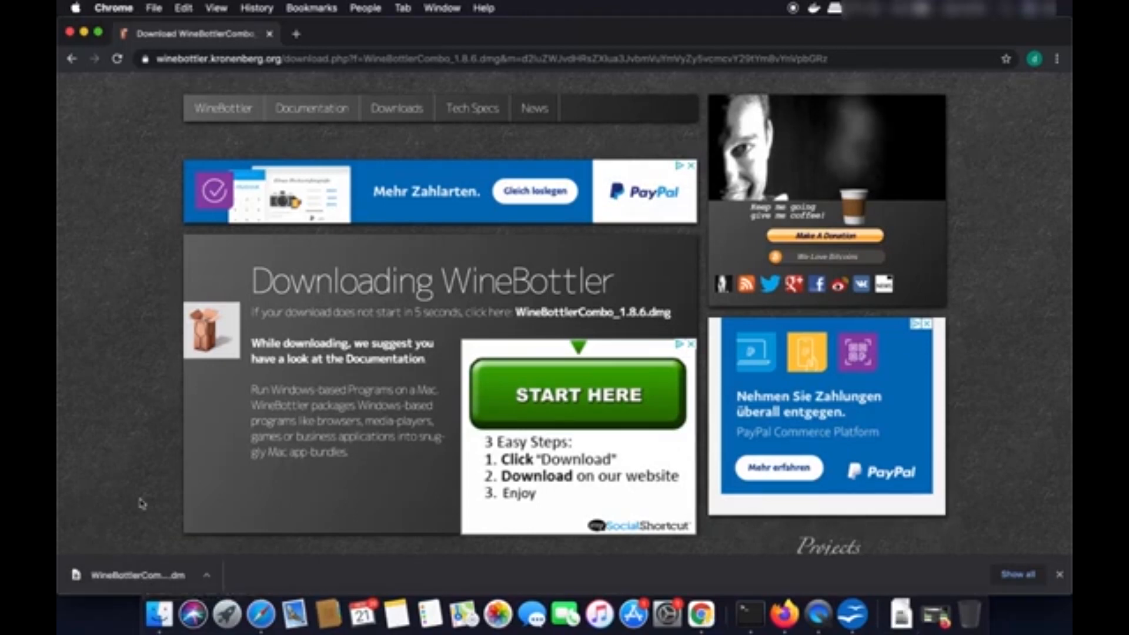
# - Open the downloaded WineBottlerCombo_1.8.6.dmg and copy Wine and WineBottler into the Applications folder
pyautogui.click(142, 581)
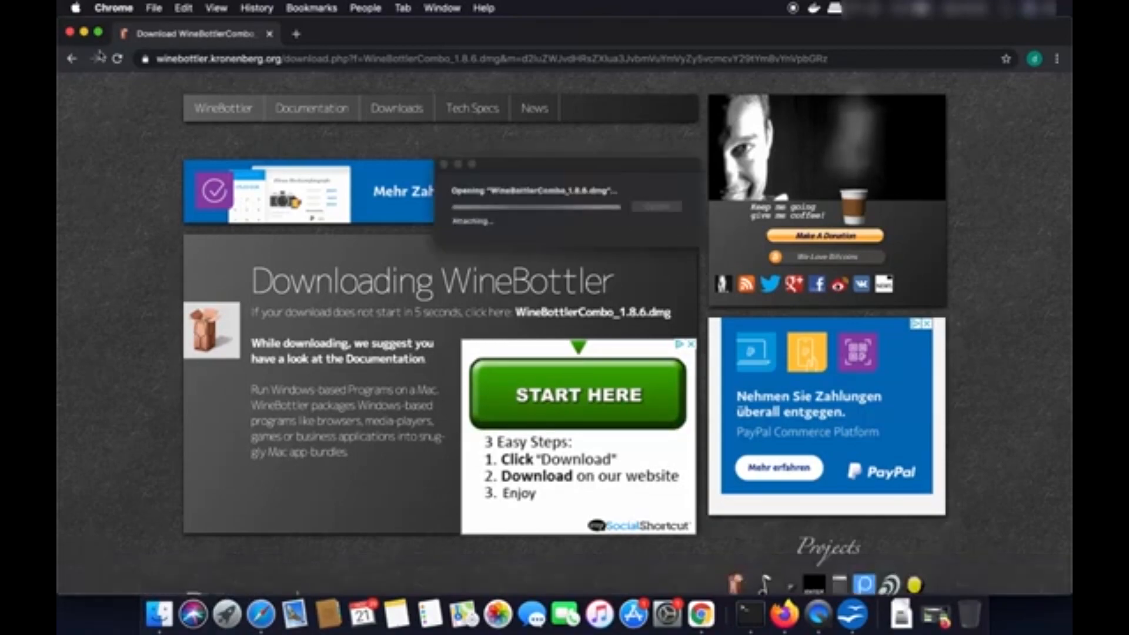
pyautogui.press('super+m')
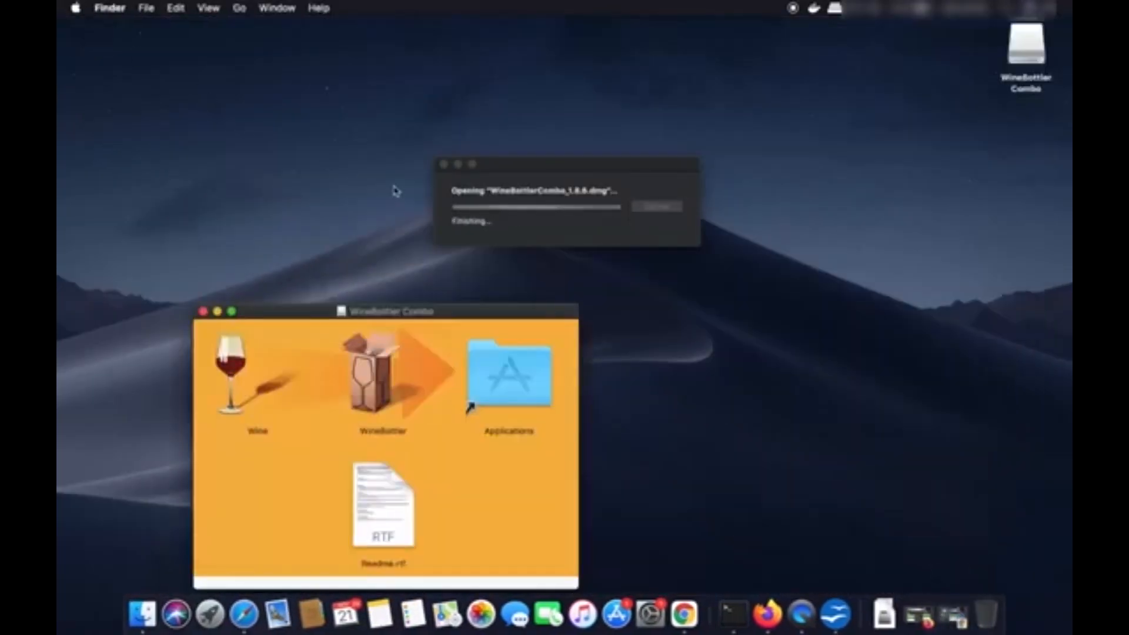
pyautogui.moveTo(433, 307); pyautogui.dragTo(588, 171)
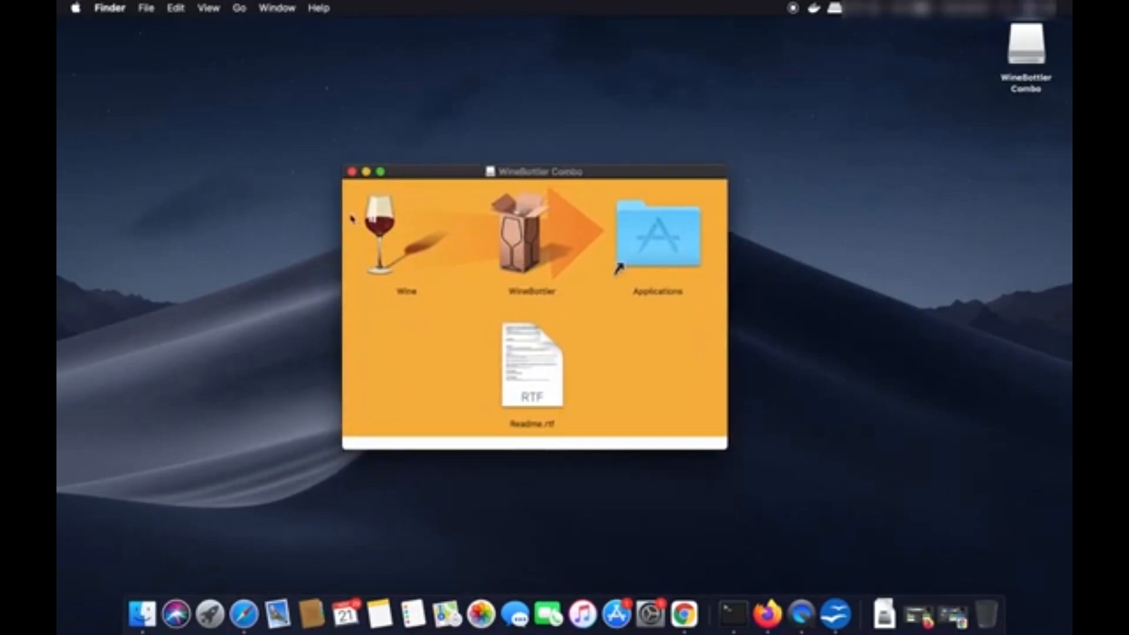
pyautogui.moveTo(351, 219); pyautogui.dragTo(667, 247)
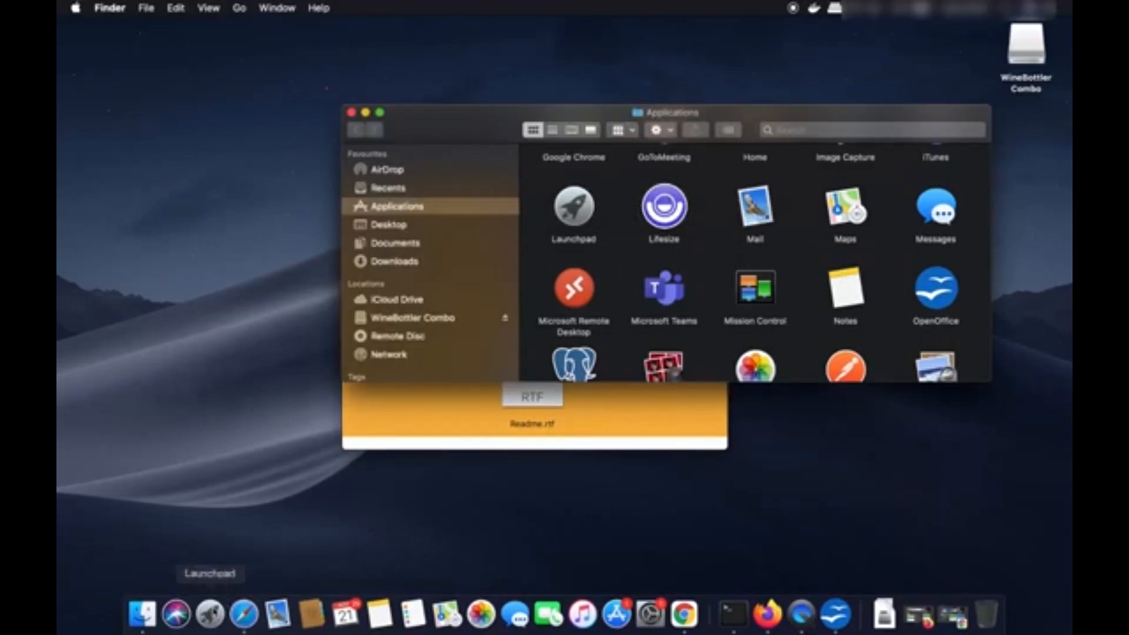
# - Launch the installed WineBottler application and allow it to open despite being downloaded from the internet
pyautogui.click(210, 614)
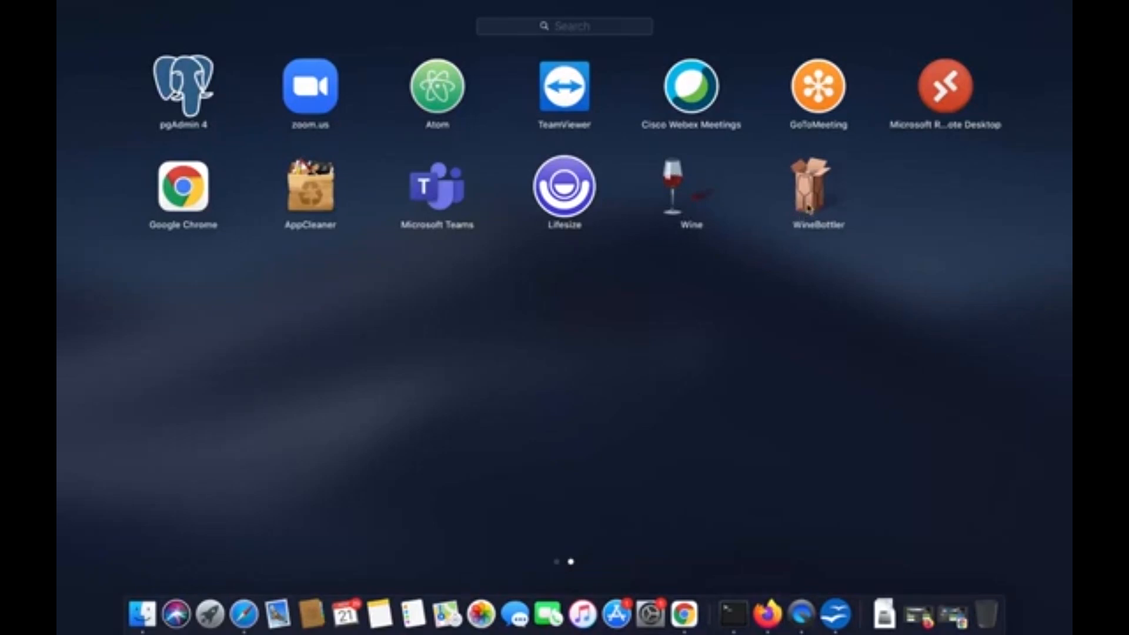
pyautogui.click(810, 188)
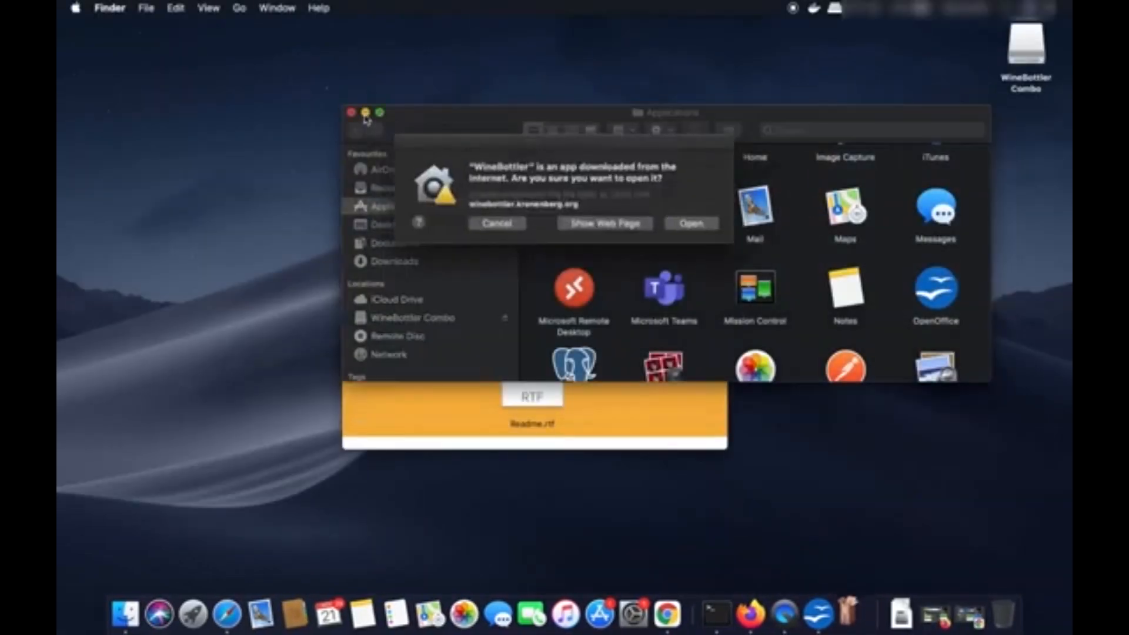
pyautogui.click(364, 112)
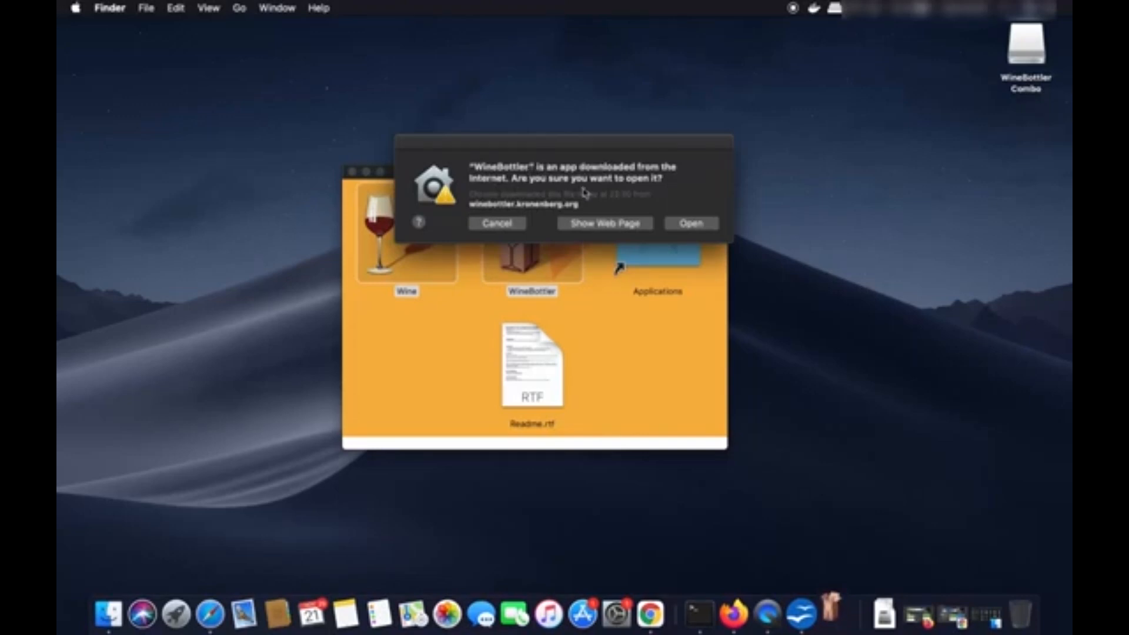
pyautogui.click(687, 230)
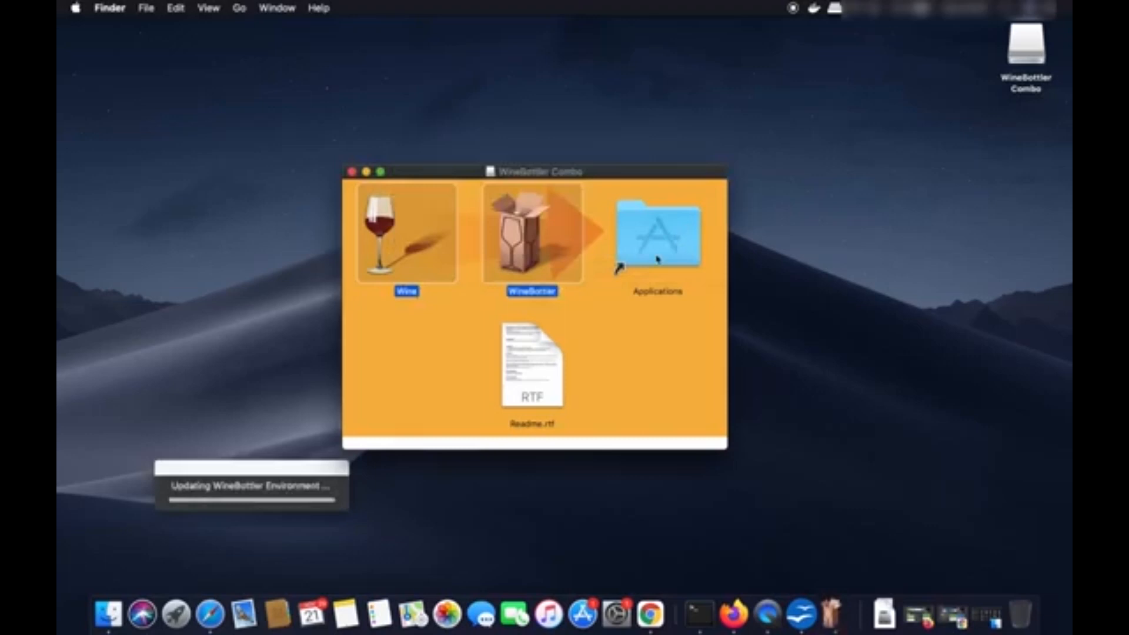
# - Minimize the WineBottler Combo disk image window and enlarge the WineBottler window to fill the screen
pyautogui.click(365, 172)
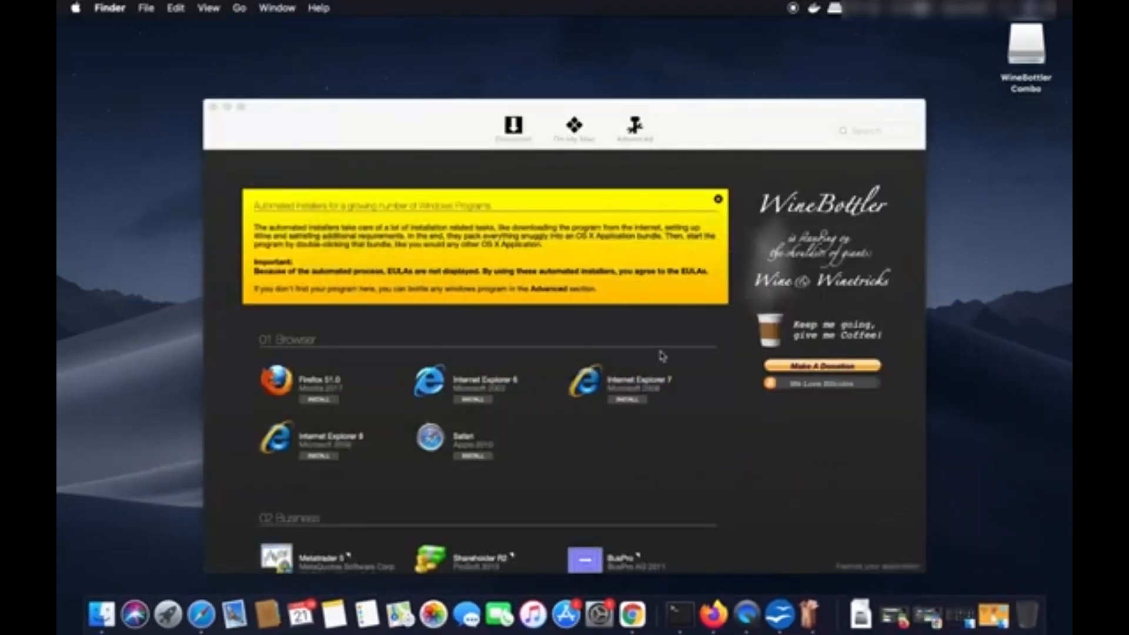
pyautogui.click(705, 101)
pyautogui.doubleClick(705, 101)
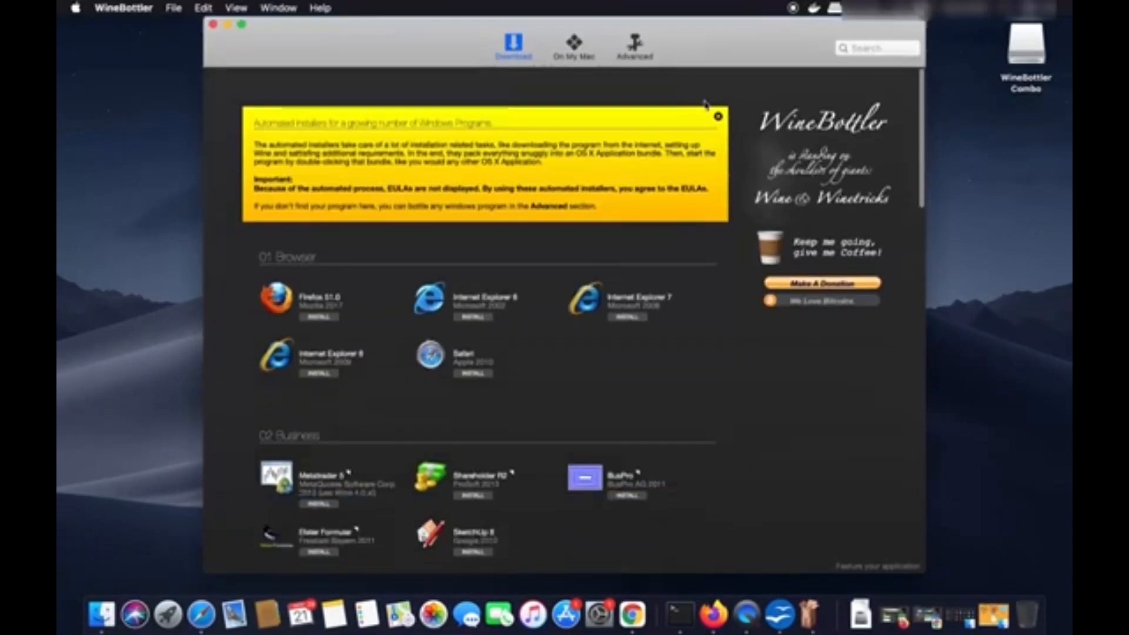
pyautogui.doubleClick(710, 27)
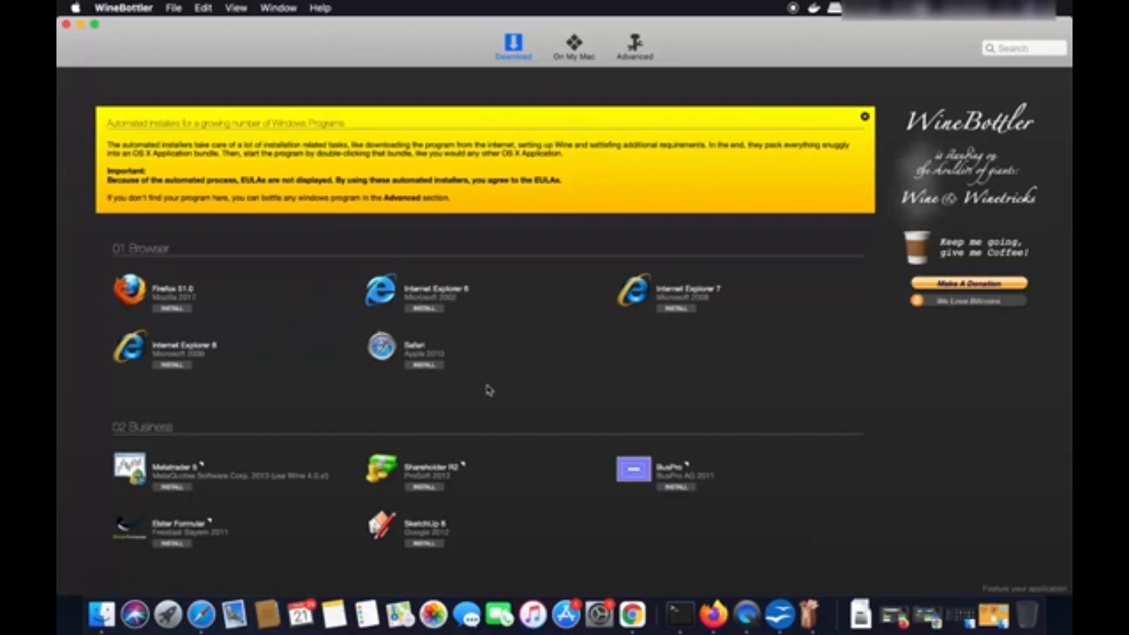
# - Find MS Paint in the Utilities category of the downloadable Windows programs and start its installation
pyautogui.scroll(-2, 453, 372)
pyautogui.scroll(-4, 453, 372)
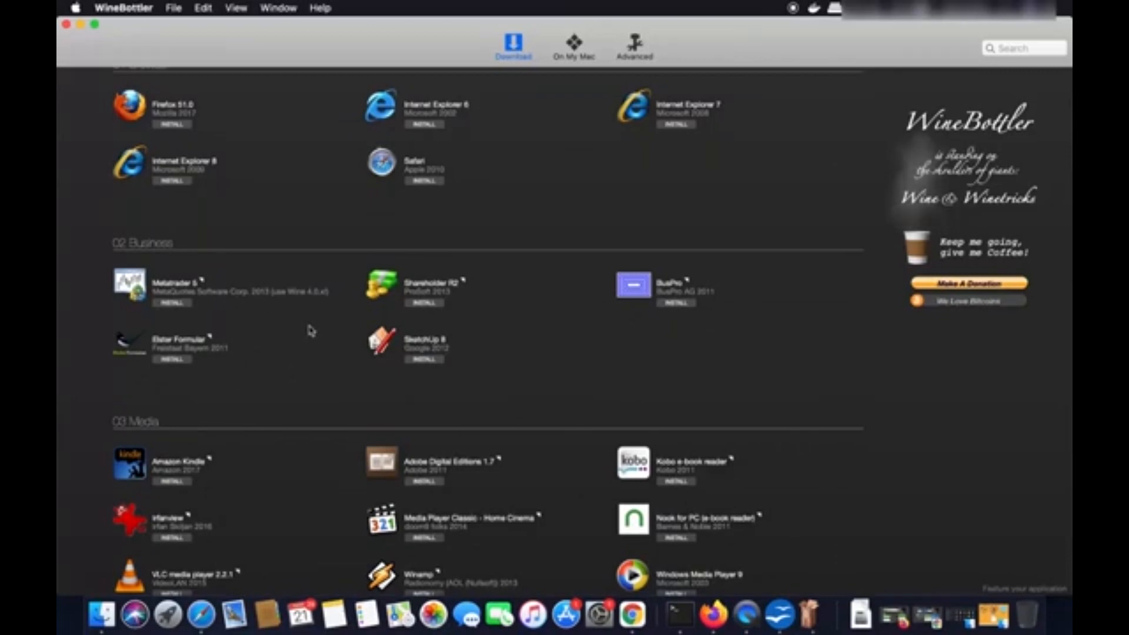
pyautogui.scroll(-3, 310, 330)
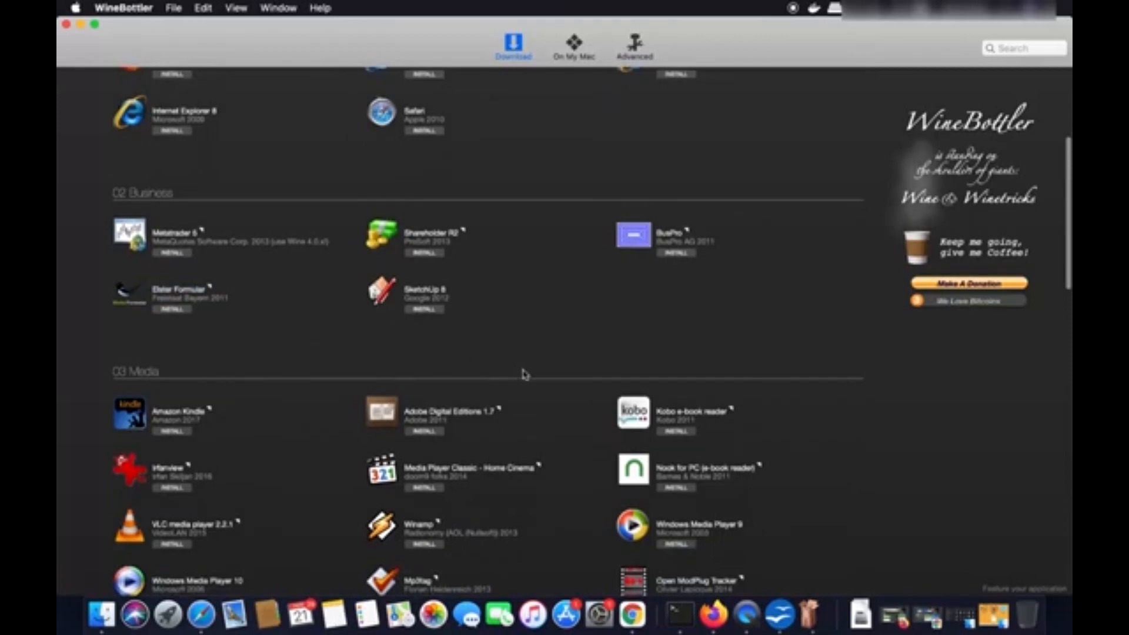
pyautogui.scroll(-5, 525, 374)
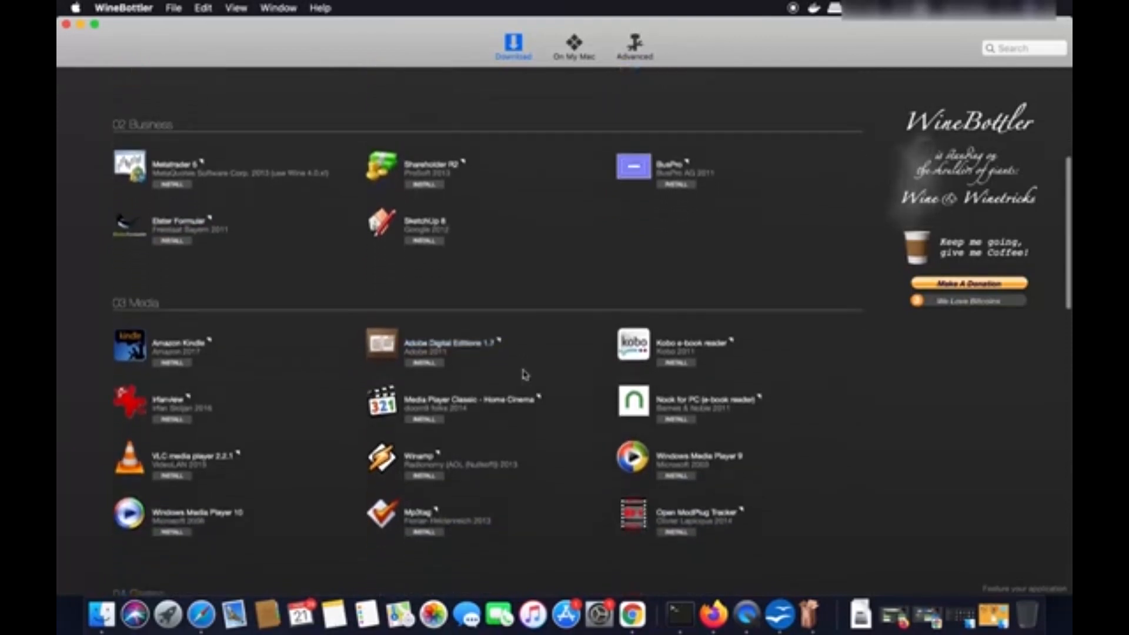
pyautogui.scroll(-8, 525, 375)
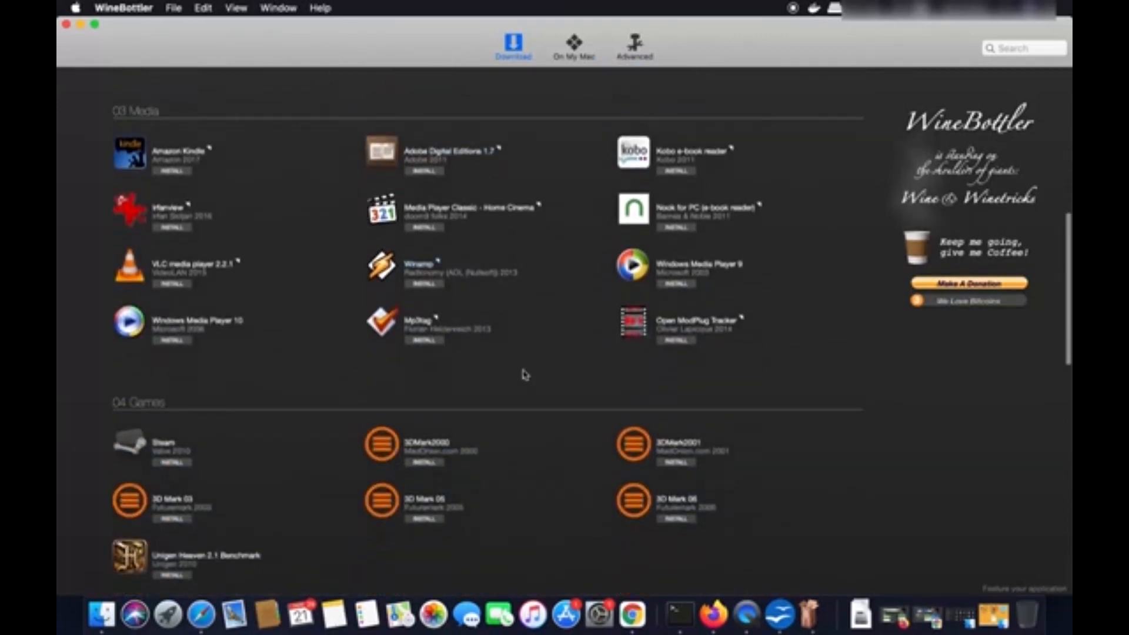
pyautogui.scroll(-10, 525, 375)
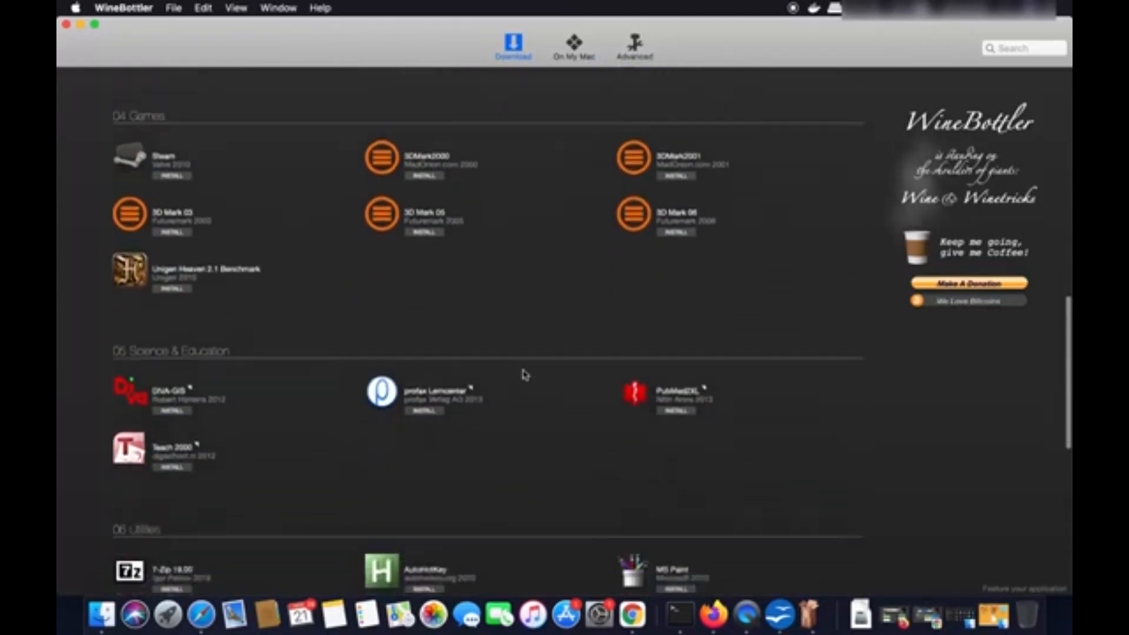
pyautogui.scroll(-3, 525, 375)
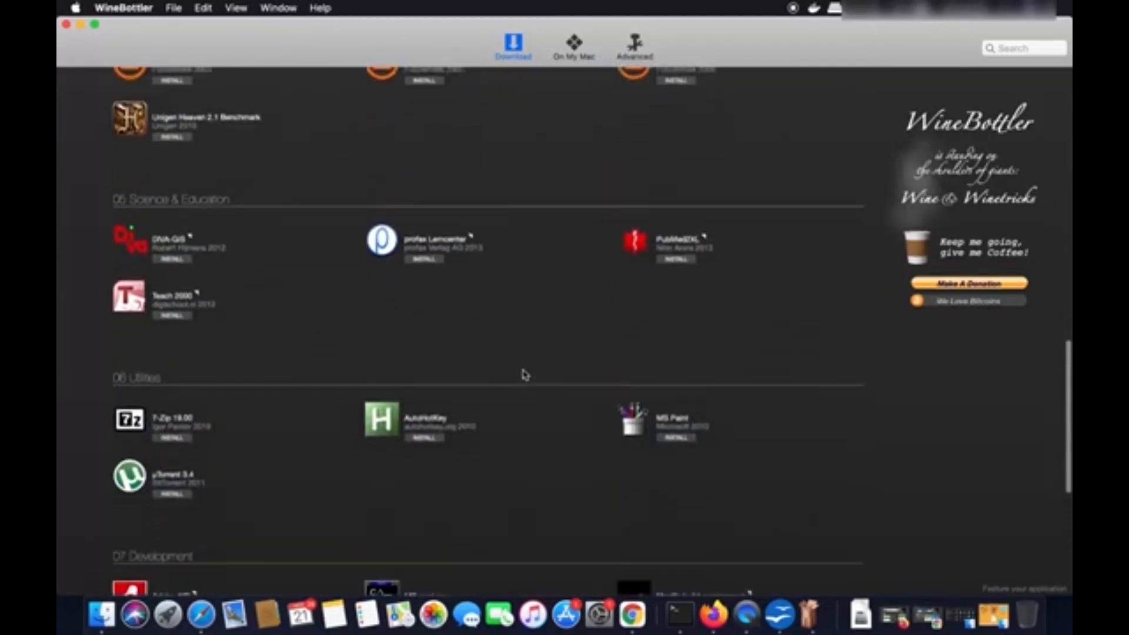
pyautogui.click(665, 434)
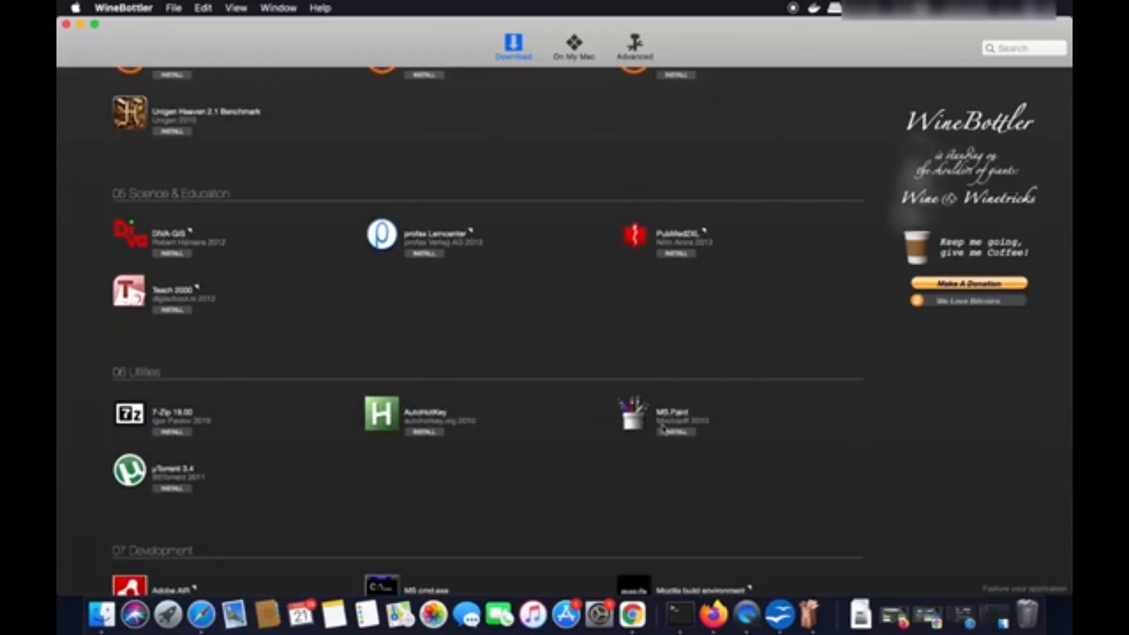
pyautogui.click(679, 435)
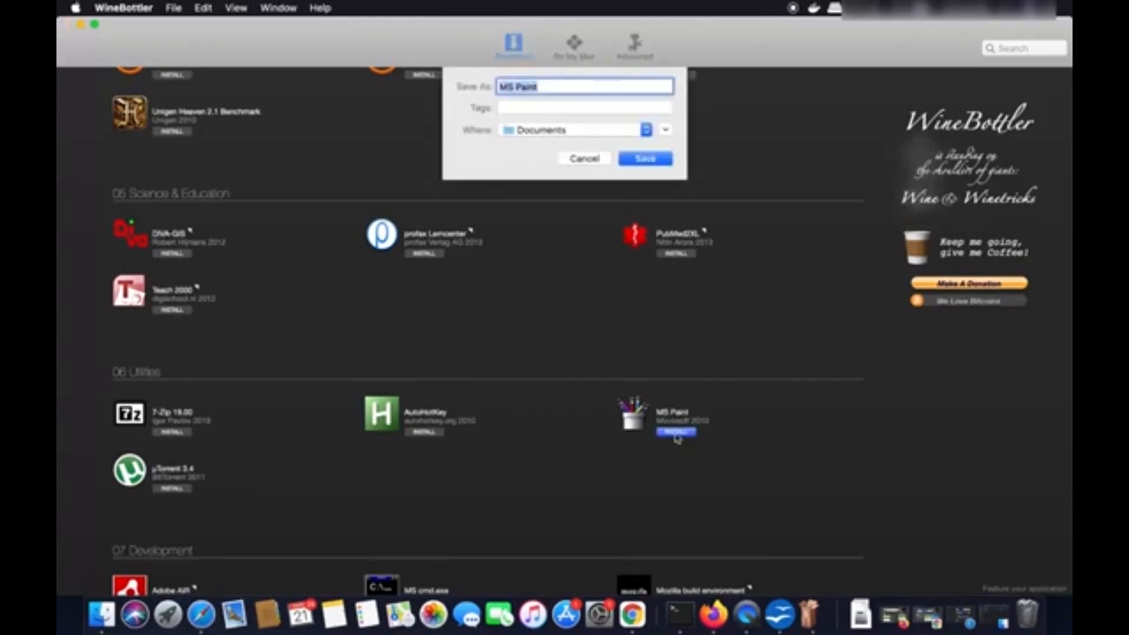
# - Save the MS Paint app to the Desktop and dismiss the installer's completion dialog
pyautogui.click(542, 130)
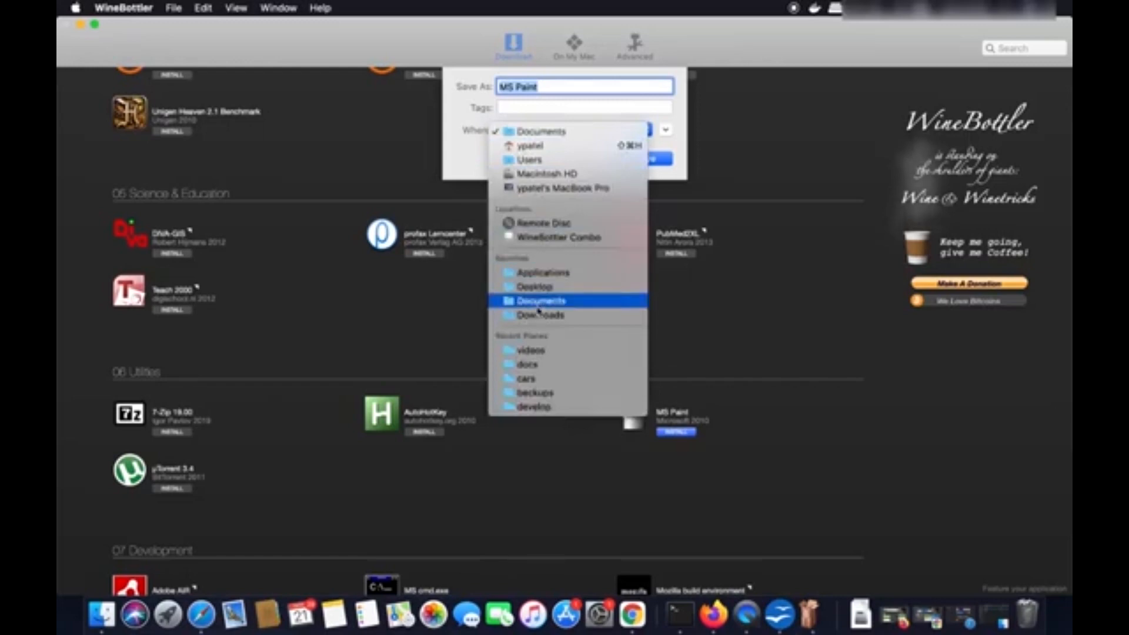
pyautogui.click(538, 288)
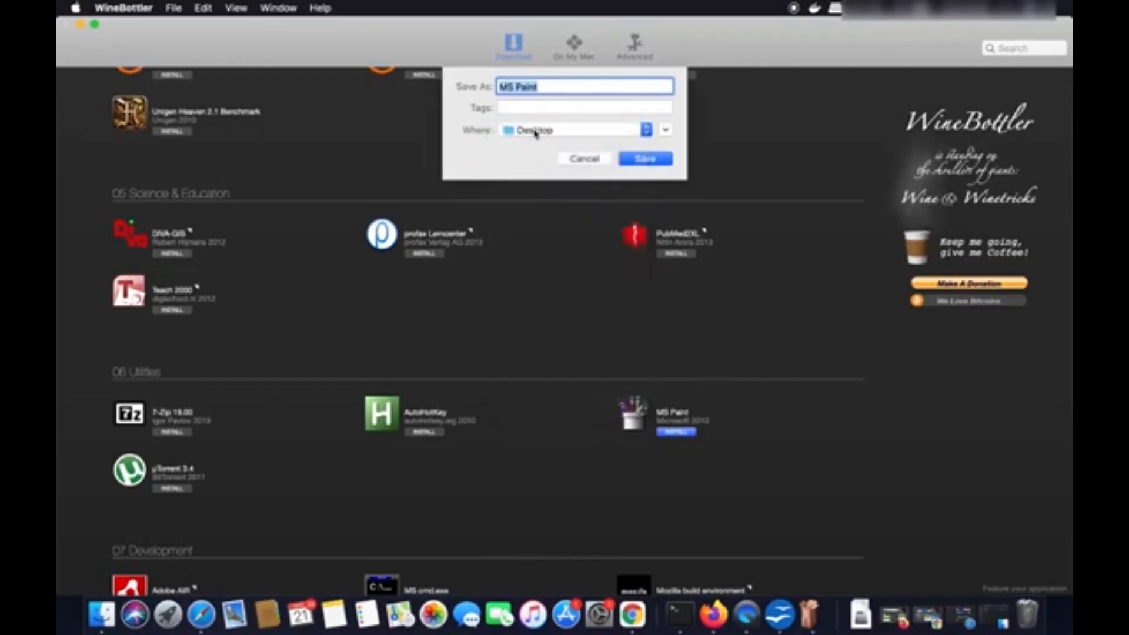
pyautogui.click(646, 159)
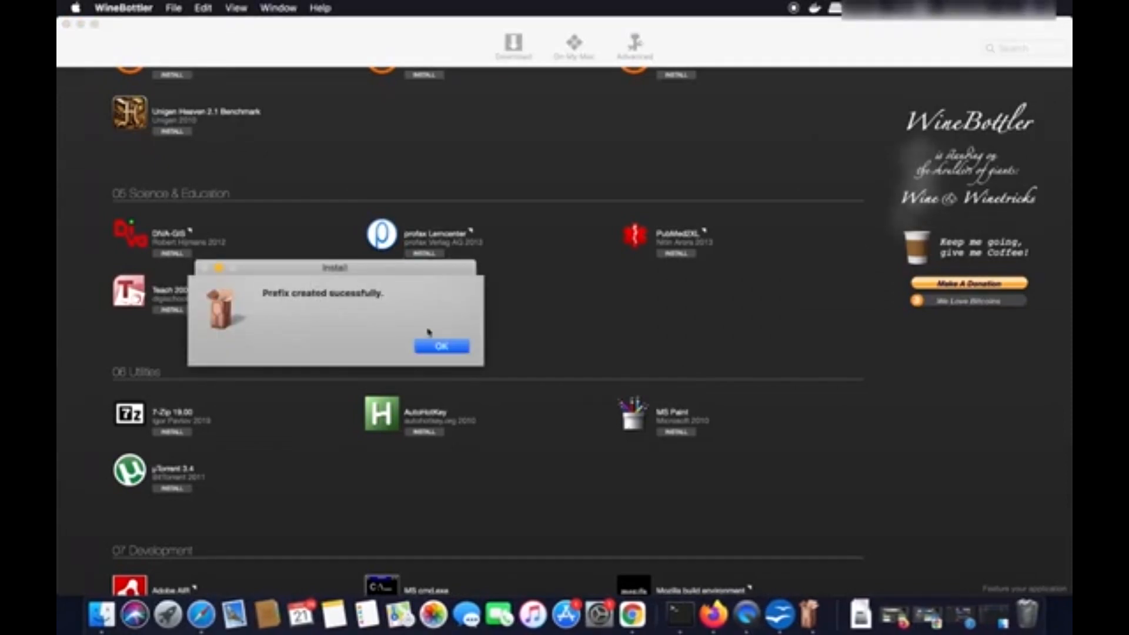
pyautogui.click(441, 347)
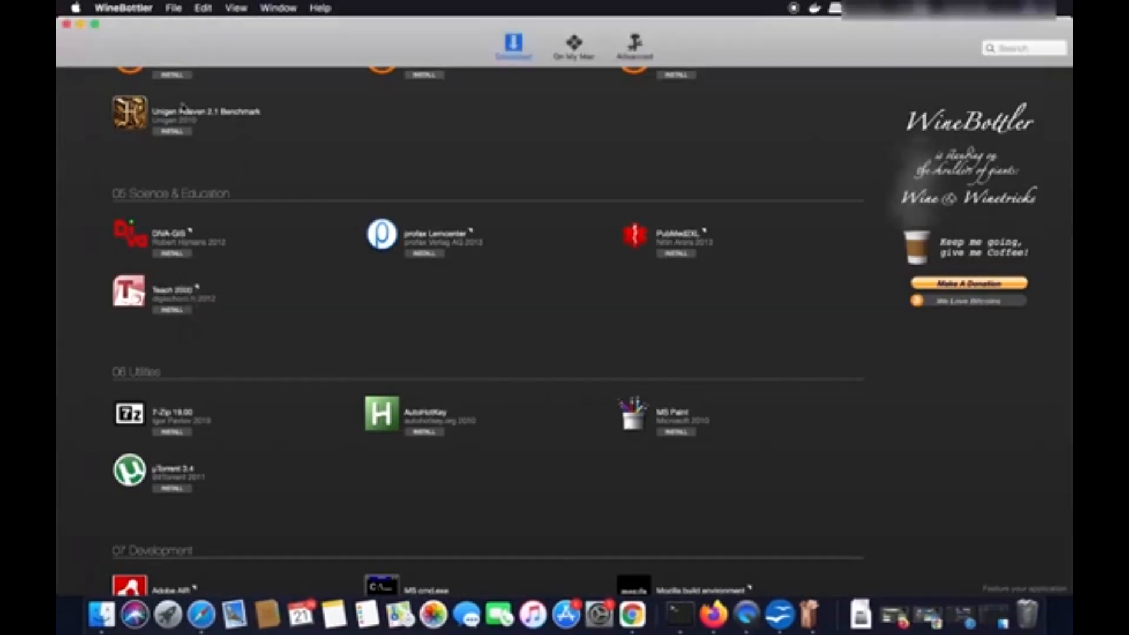
# - Launch MS Paint from the desktop in an enlarged window and draw a freehand pencil scribble on the canvas
pyautogui.click(80, 25)
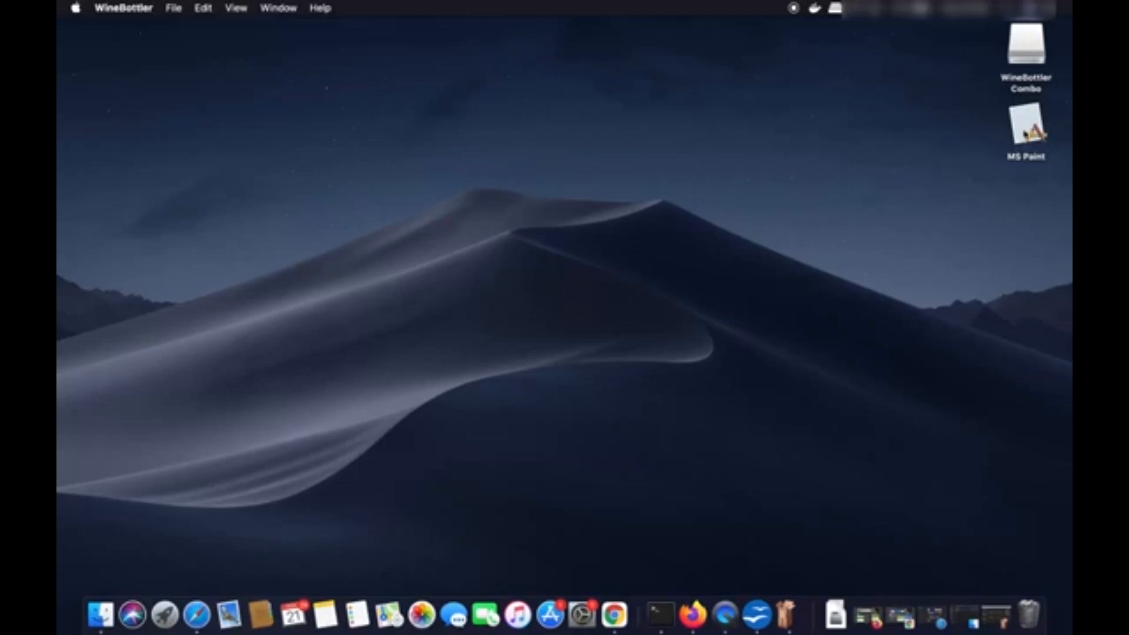
pyautogui.click(1026, 133)
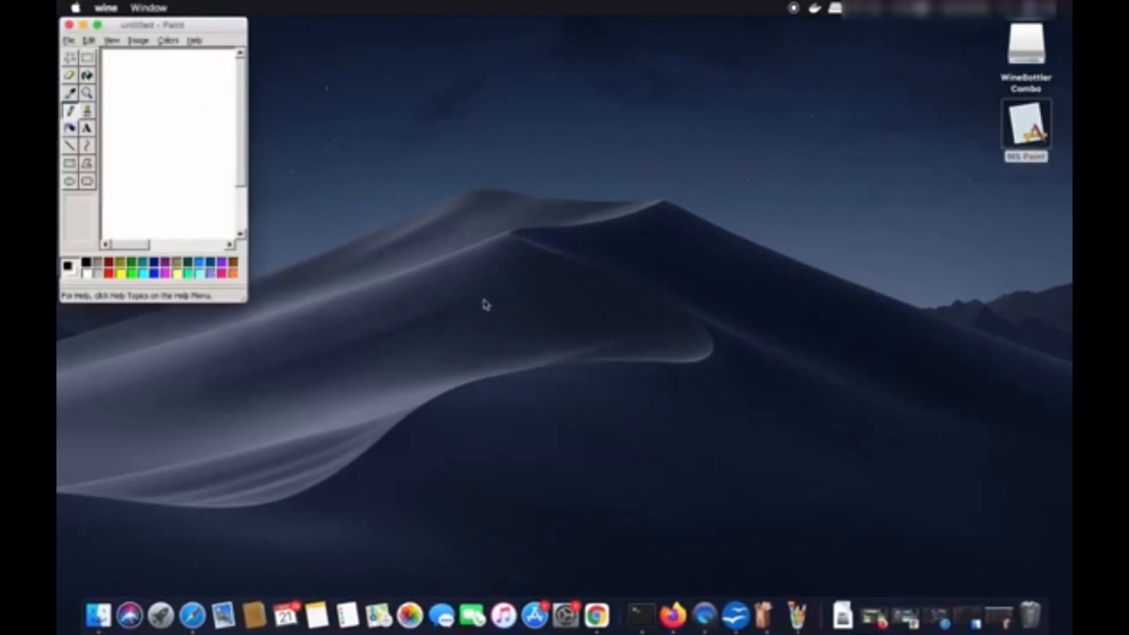
pyautogui.doubleClick(212, 27)
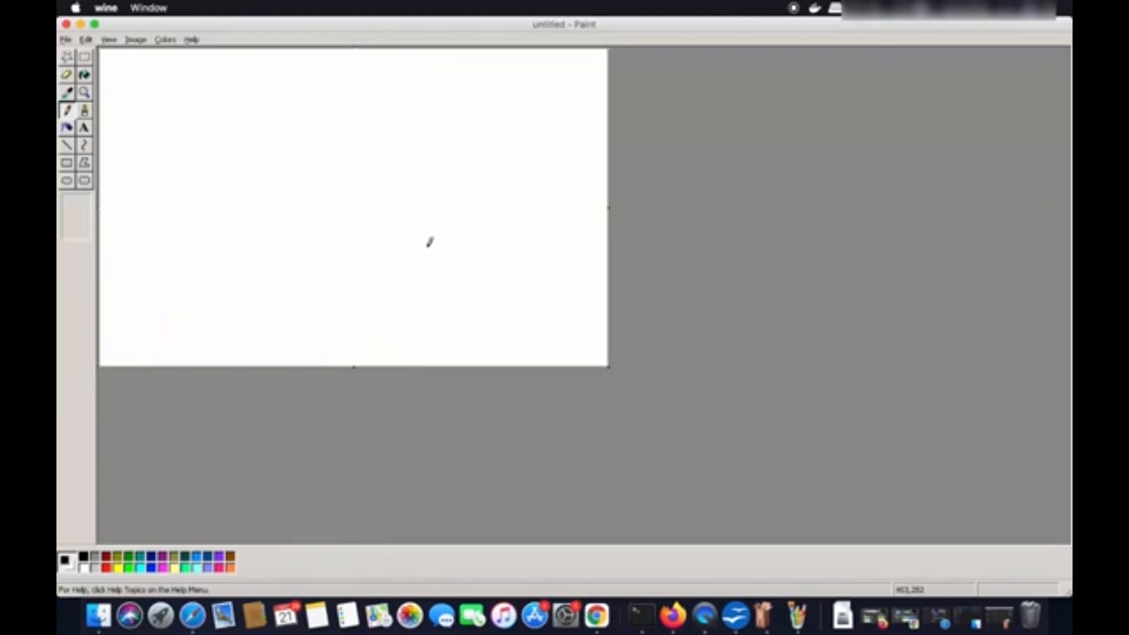
pyautogui.moveTo(293, 164)
pyautogui.mouseDown()
pyautogui.moveTo(406, 157)
pyautogui.moveTo(407, 222)
pyautogui.moveTo(368, 255)
pyautogui.moveTo(437, 265)
pyautogui.mouseUp()
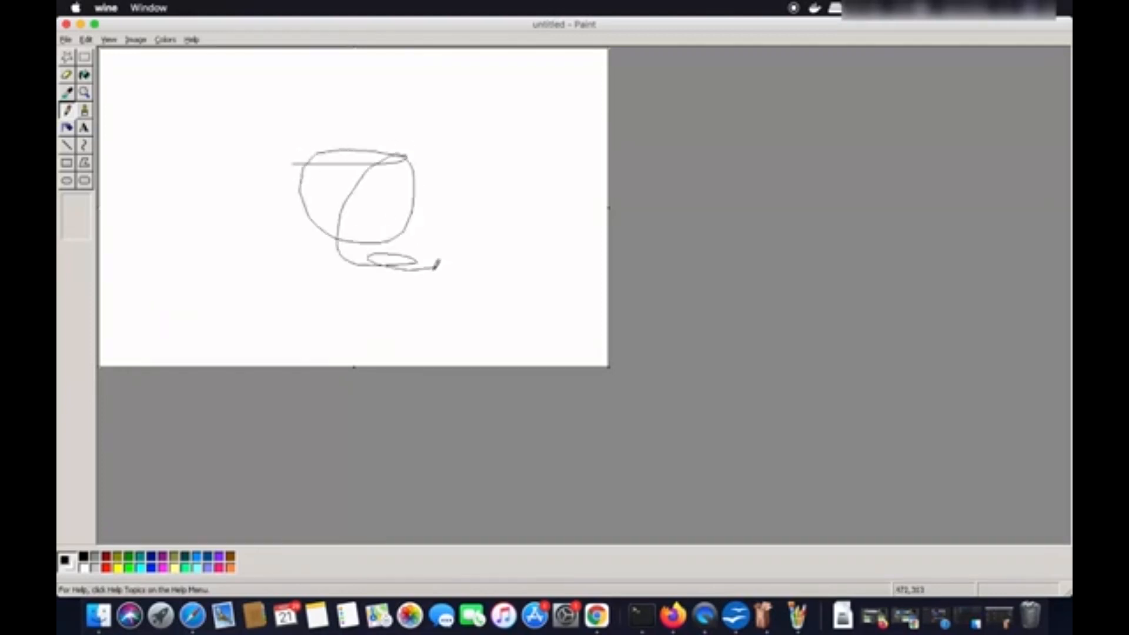
# - Close Paint without saving the drawing and restore the minimized WineBottler window
pyautogui.click(67, 24)
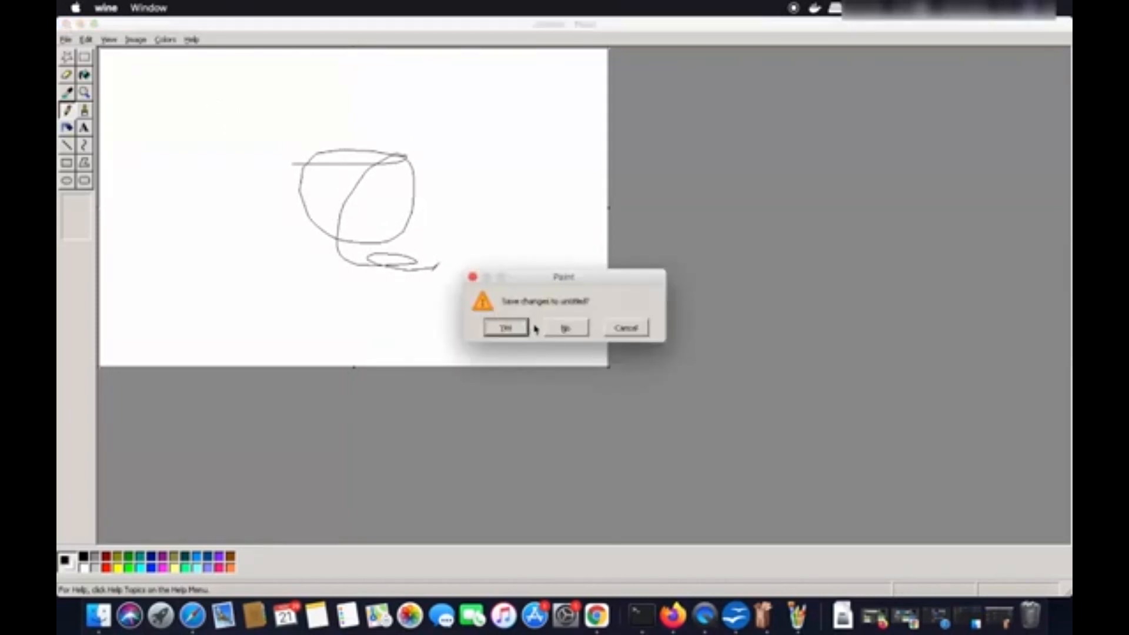
pyautogui.click(564, 328)
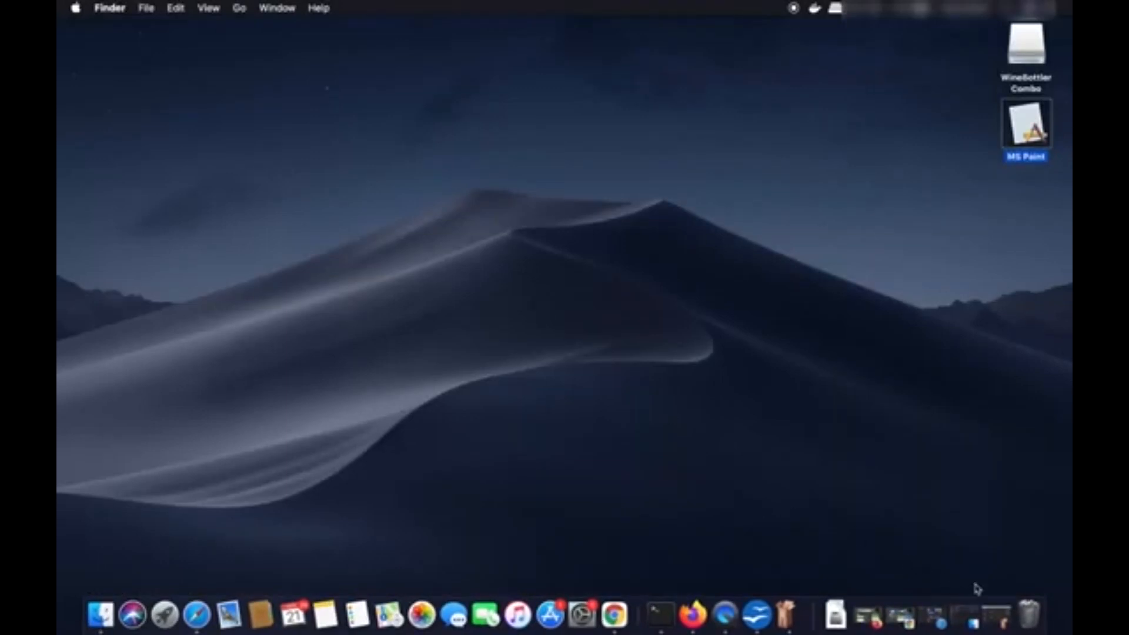
pyautogui.click(987, 606)
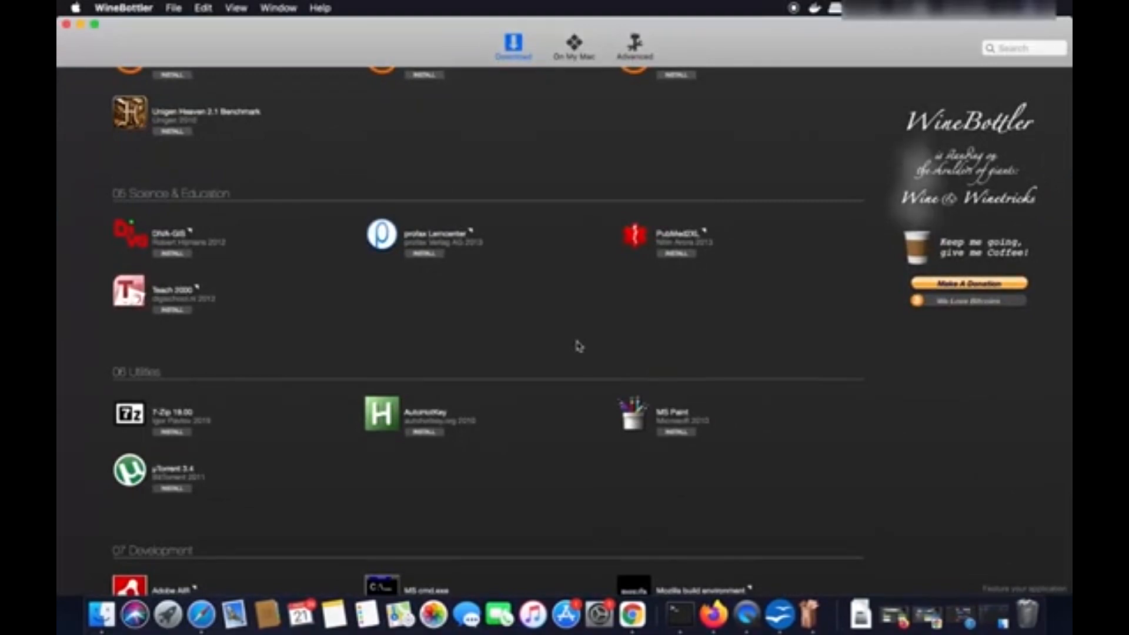
# - Look through the categories of downloadable Windows programs and open the advanced installation settings
pyautogui.scroll(-10, 579, 347)
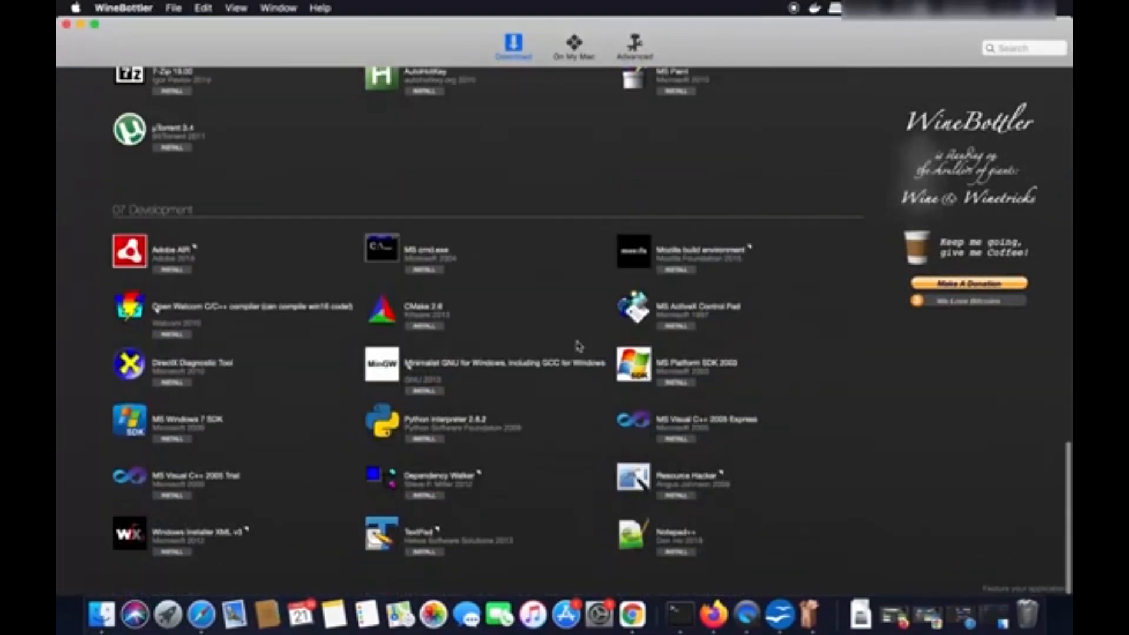
pyautogui.scroll(20, 580, 347)
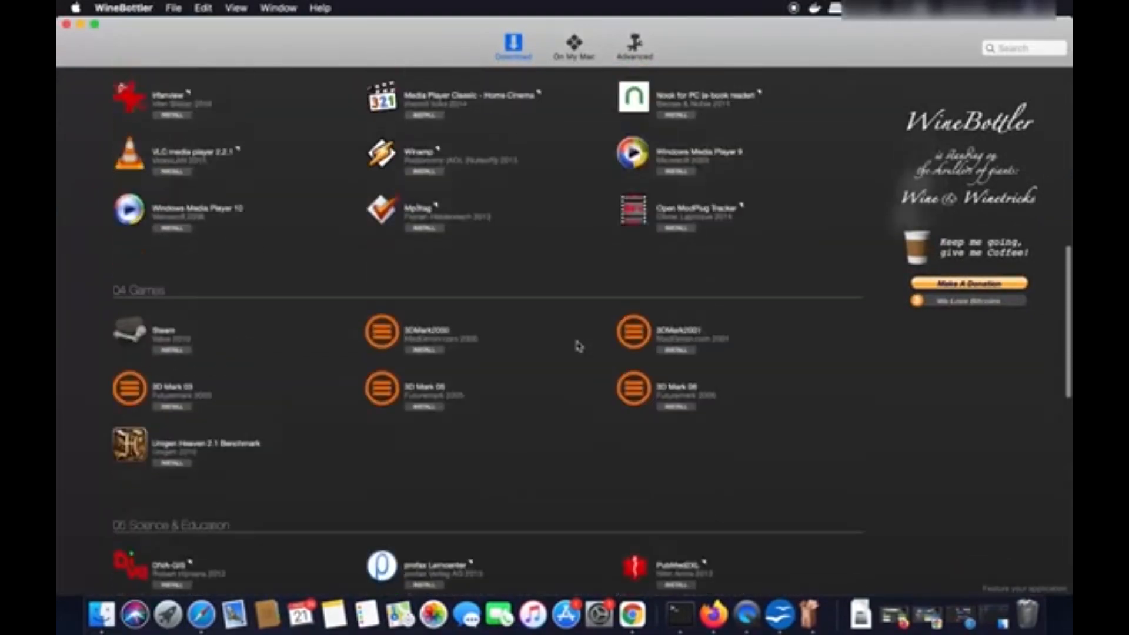
pyautogui.scroll(10, 579, 347)
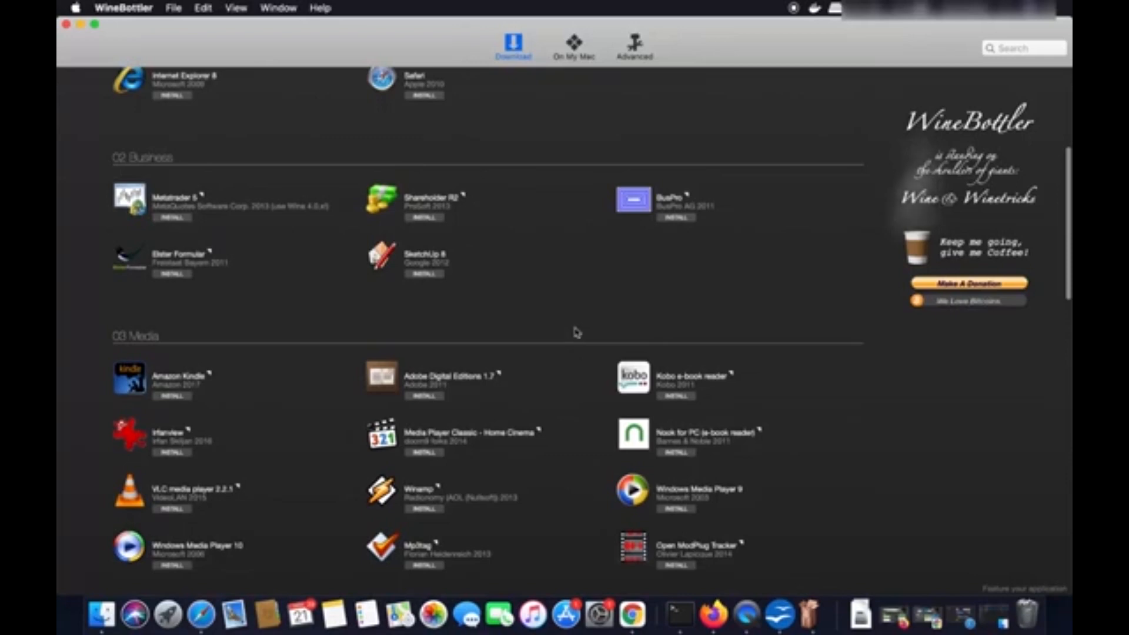
pyautogui.scroll(8, 515, 274)
pyautogui.scroll(-20, 515, 274)
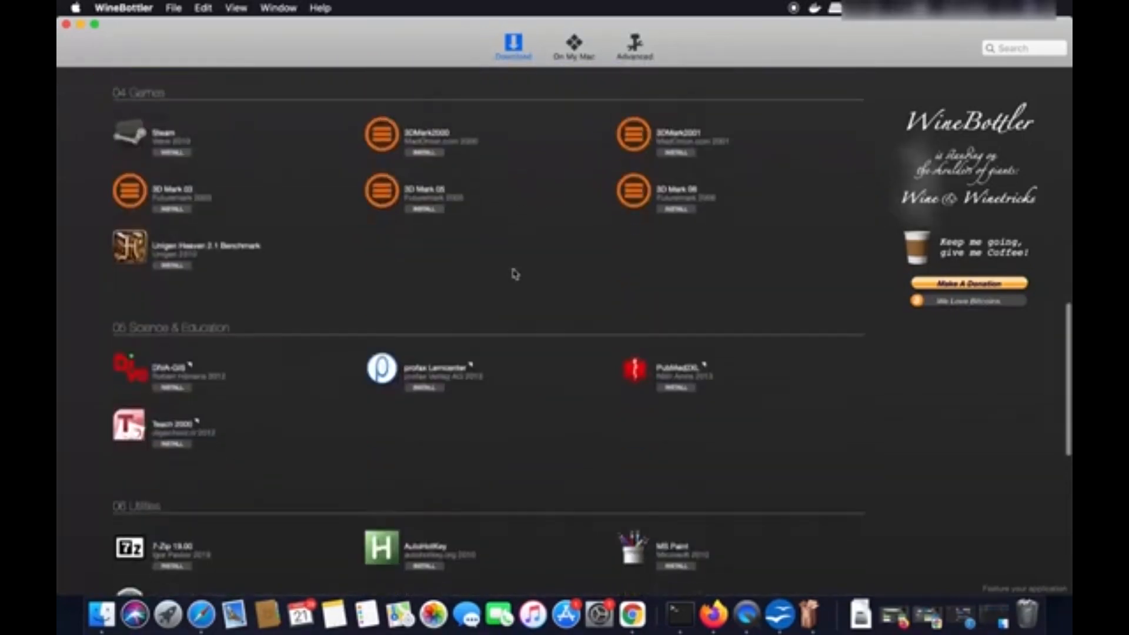
pyautogui.scroll(10, 515, 274)
pyautogui.scroll(3, 515, 274)
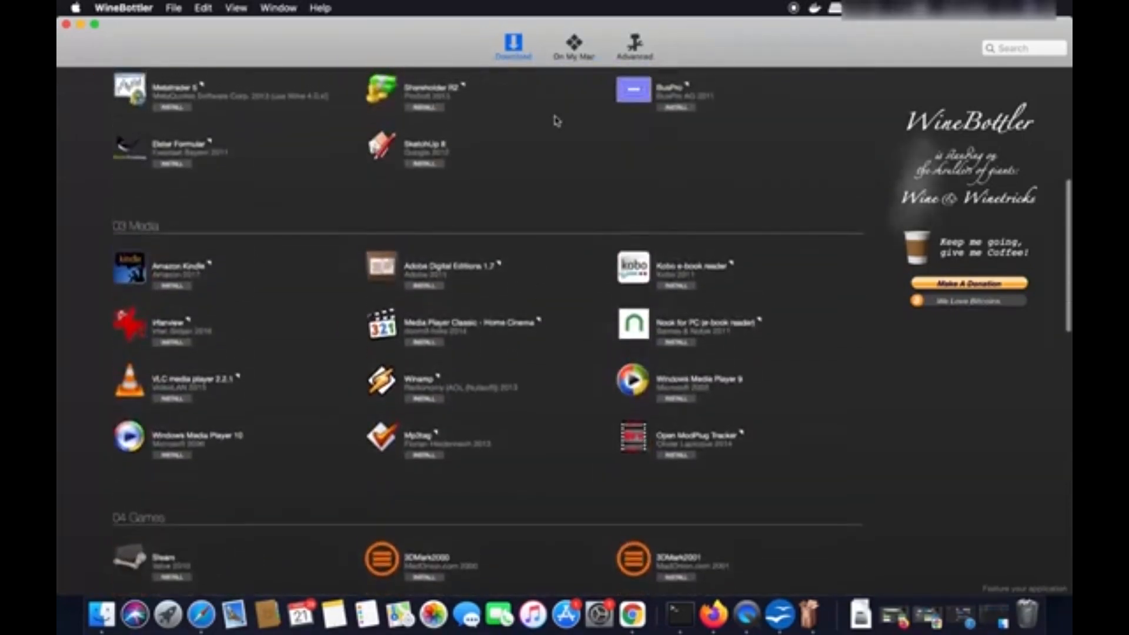
pyautogui.click(635, 59)
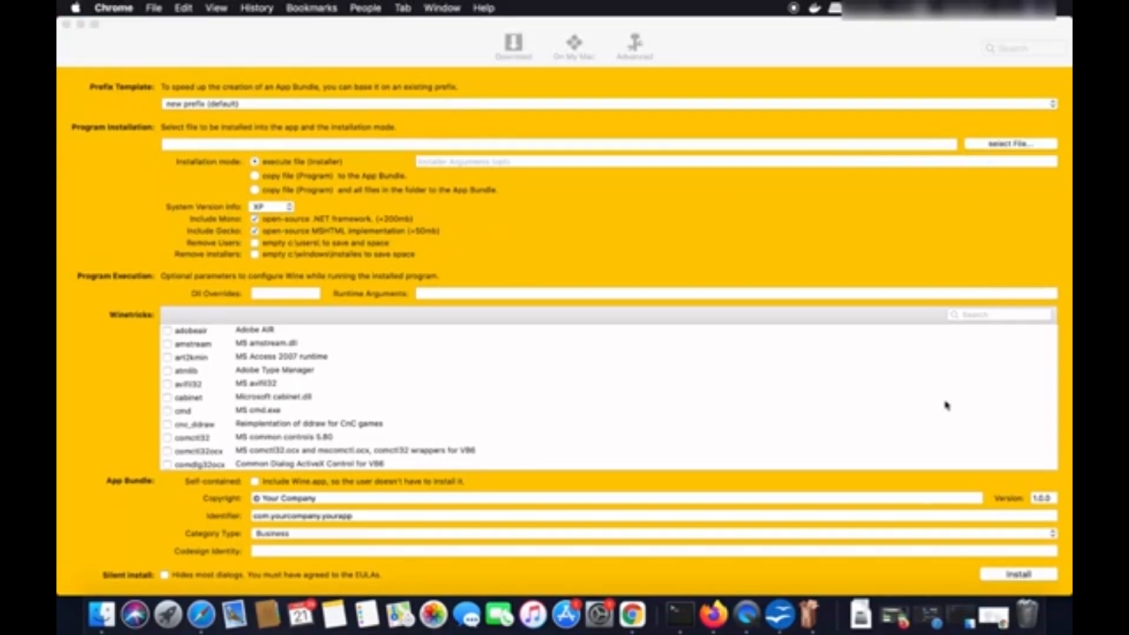
# - Switch to Chrome and download the 32-bit x86 installer of Notepad++ 7.9.1 from the official downloads page
pyautogui.click(994, 617)
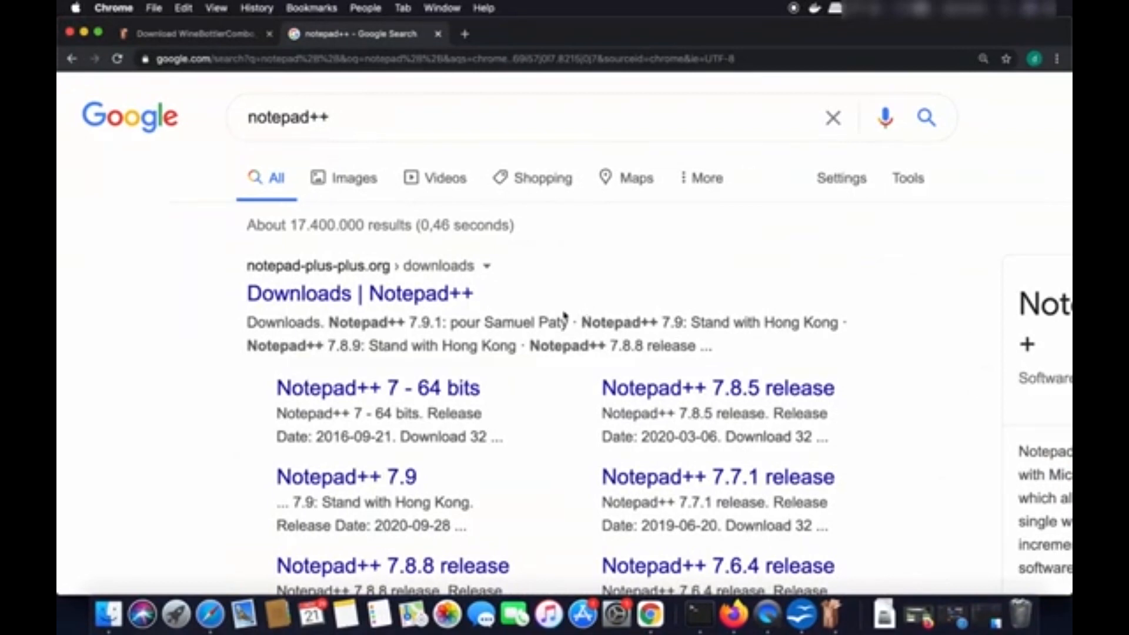
pyautogui.click(451, 303)
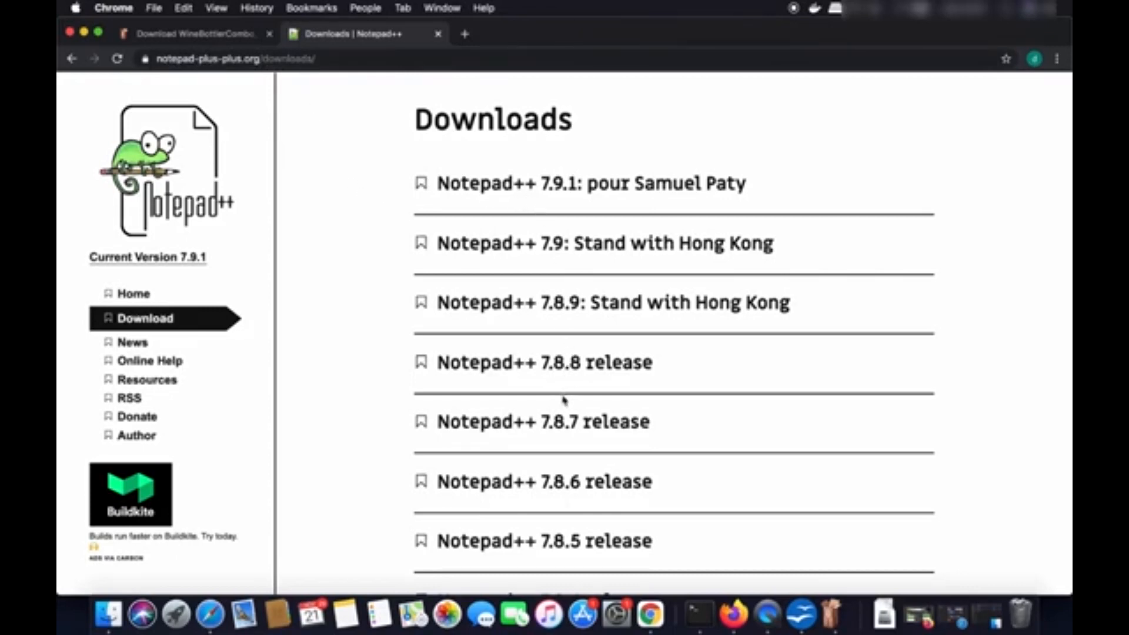
pyautogui.scroll(-1, 565, 401)
pyautogui.scroll(1, 564, 401)
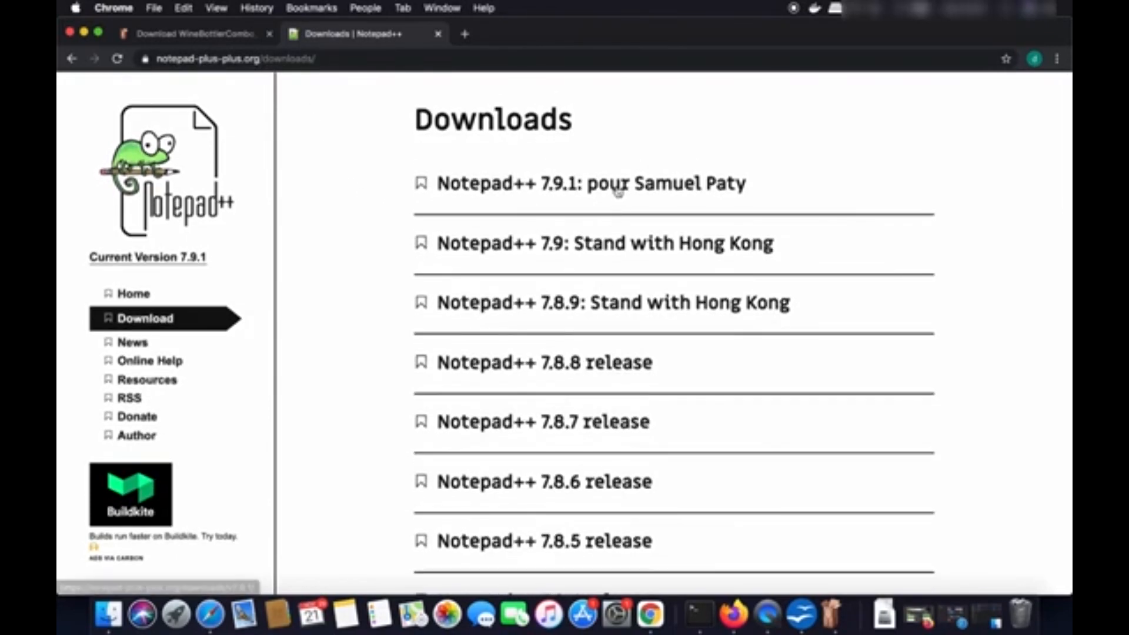
pyautogui.click(588, 186)
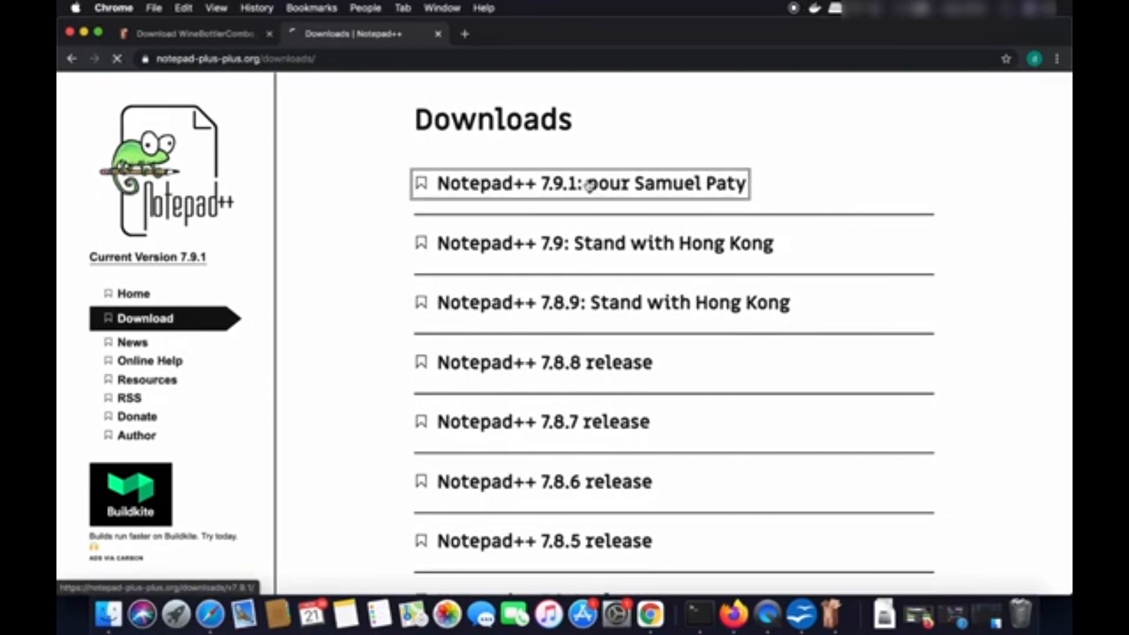
pyautogui.scroll(-3, 577, 317)
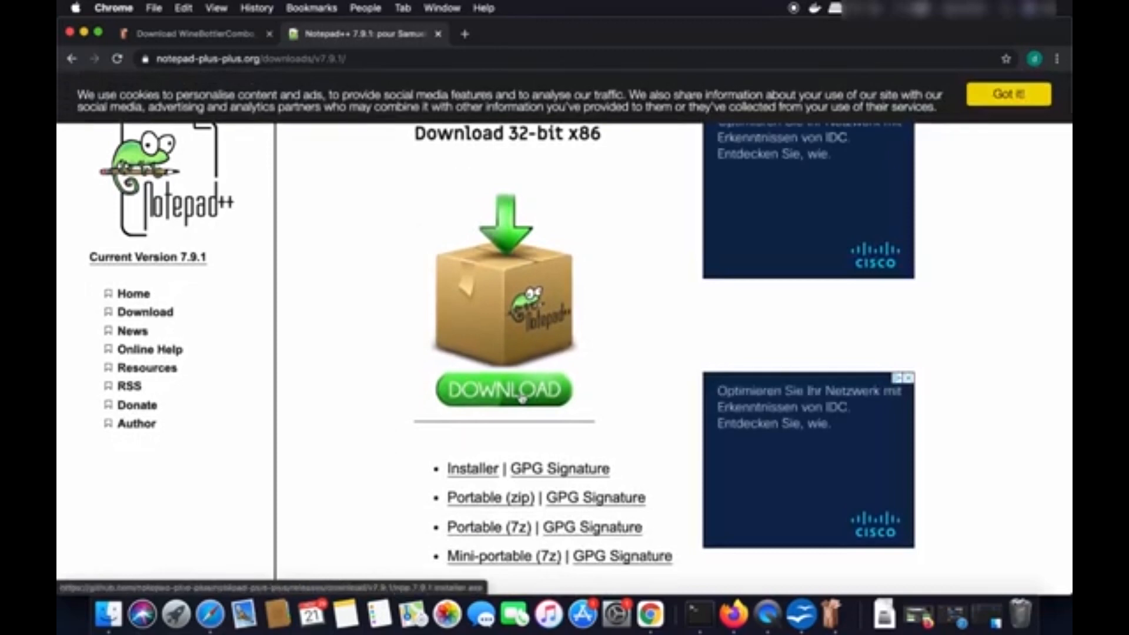
pyautogui.click(473, 470)
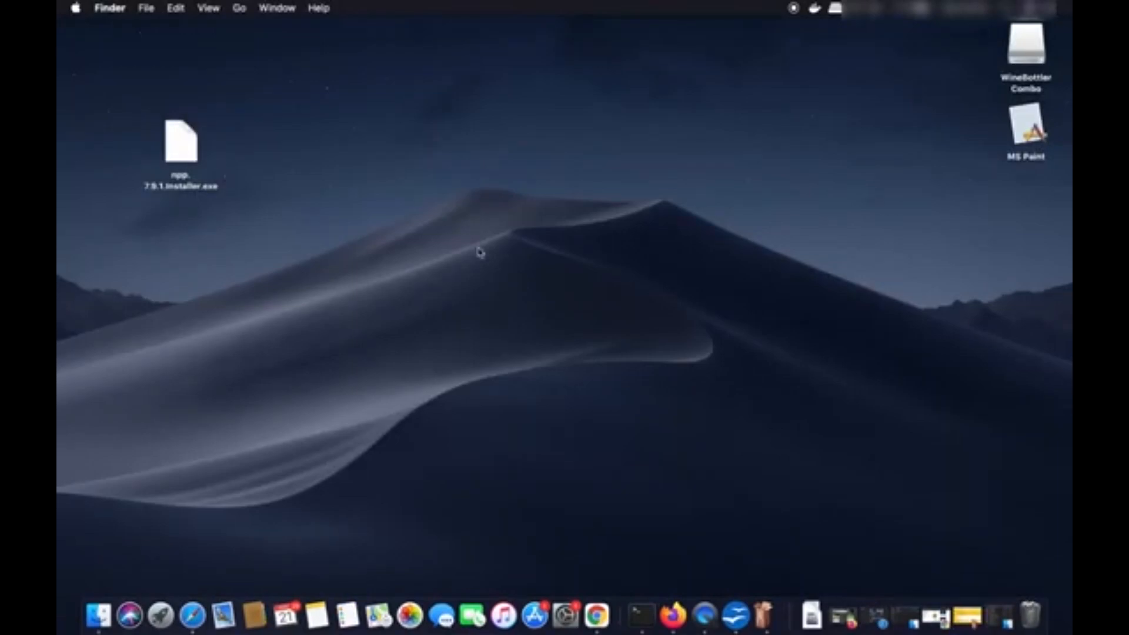
# - Restore the WineBottler window and select npp.7.9.1.Installer.exe from the Desktop as the file to install
pyautogui.click(1000, 616)
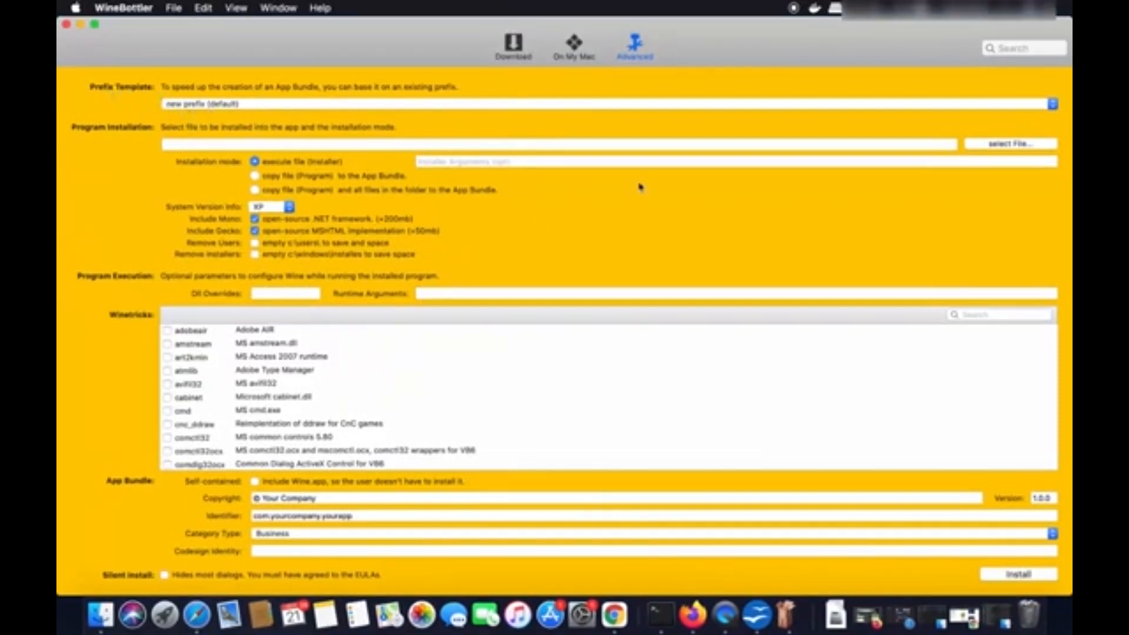
pyautogui.click(993, 147)
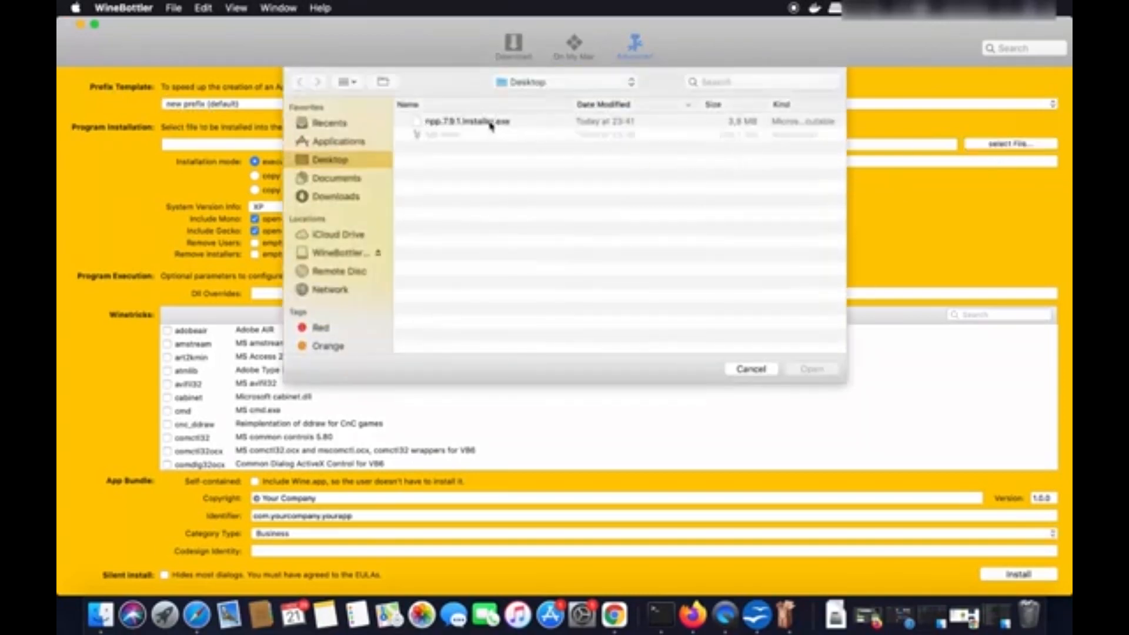
pyautogui.click(491, 125)
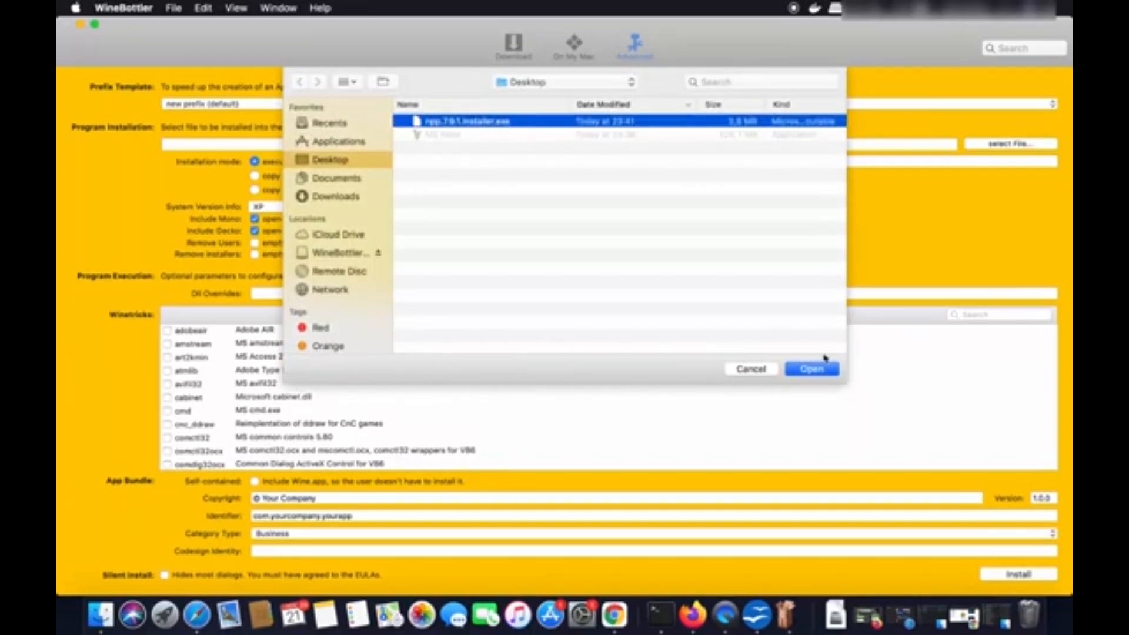
pyautogui.click(817, 369)
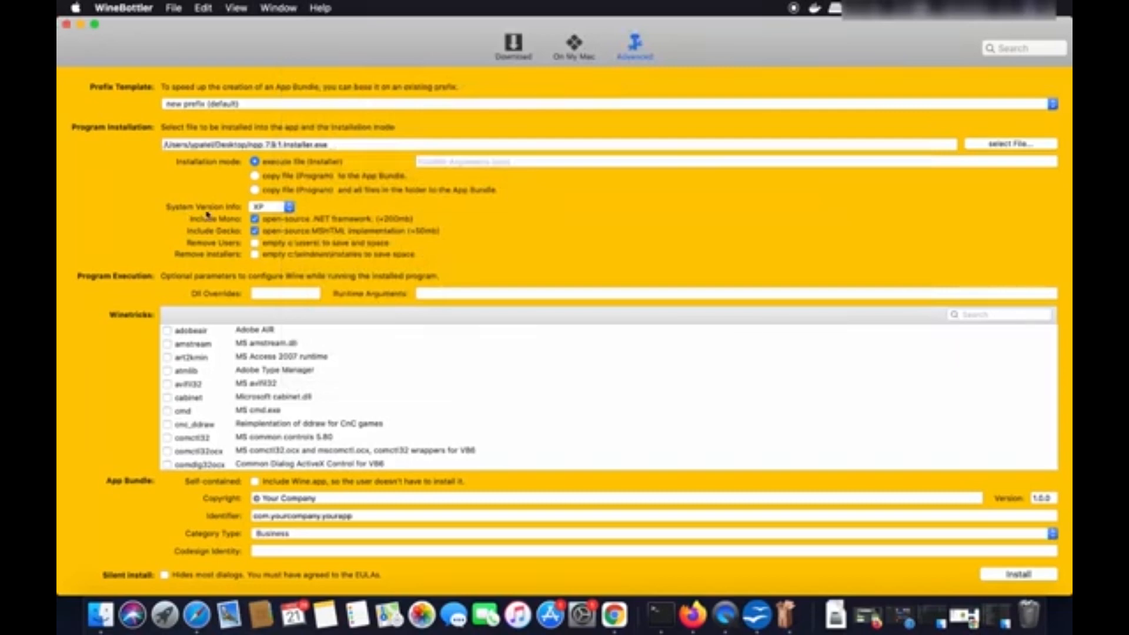
# - Set the system version info to 7 and minimize the WineBottler window
pyautogui.click(280, 210)
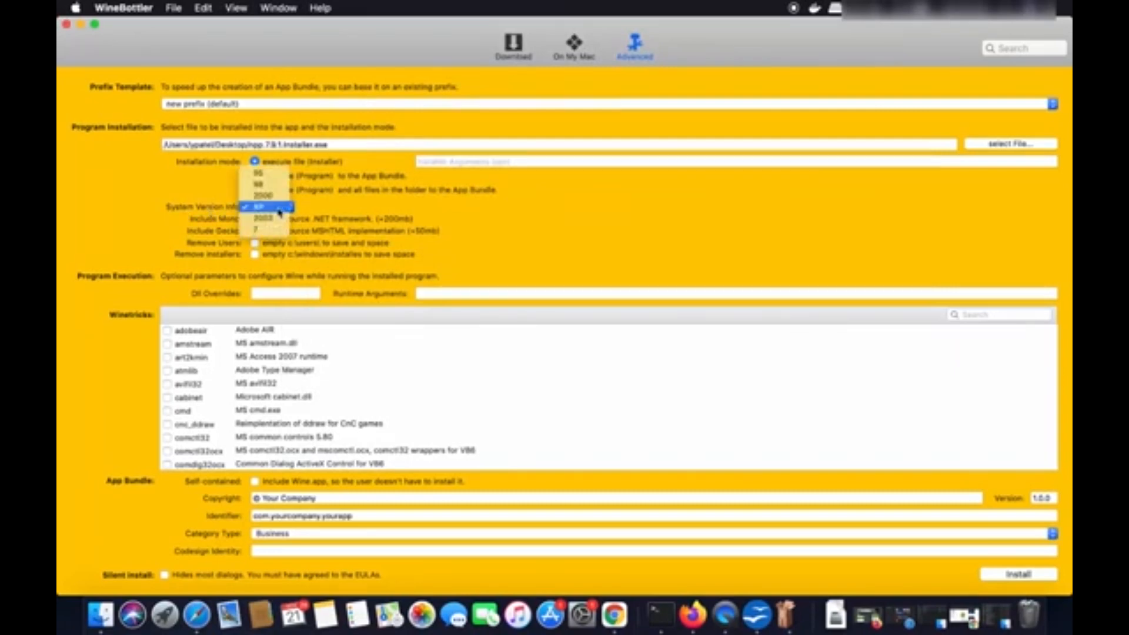
pyautogui.click(263, 231)
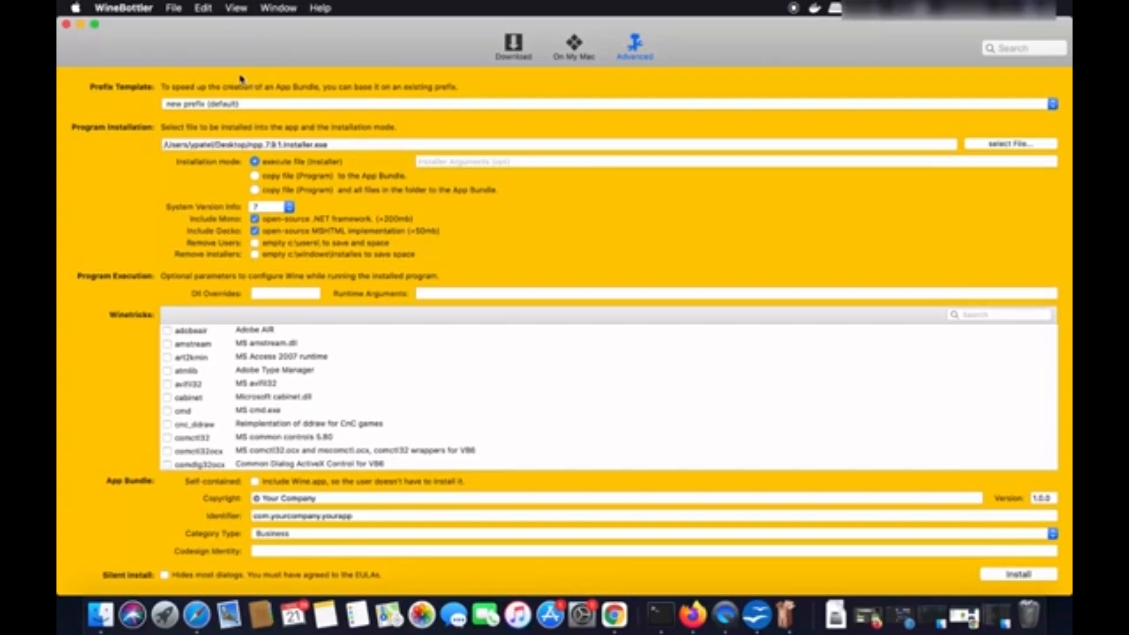
pyautogui.click(80, 24)
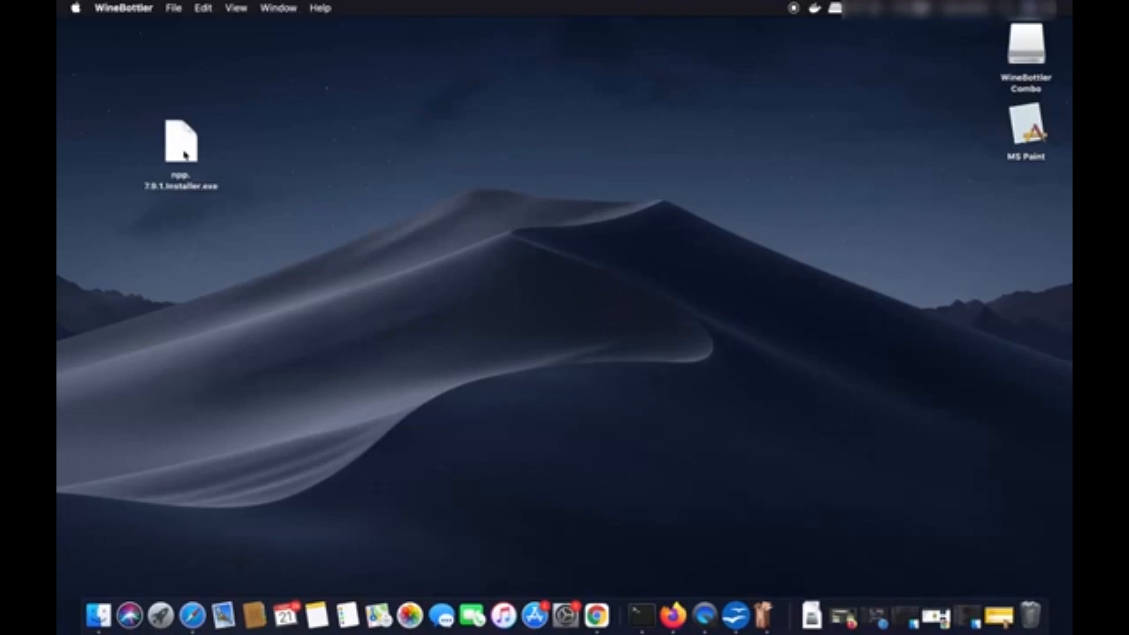
# - Open npp.7.9.1.Installer.exe on the desktop with Wine and allow Wine to run despite the unconfirmed developer
pyautogui.rightClick(185, 155)
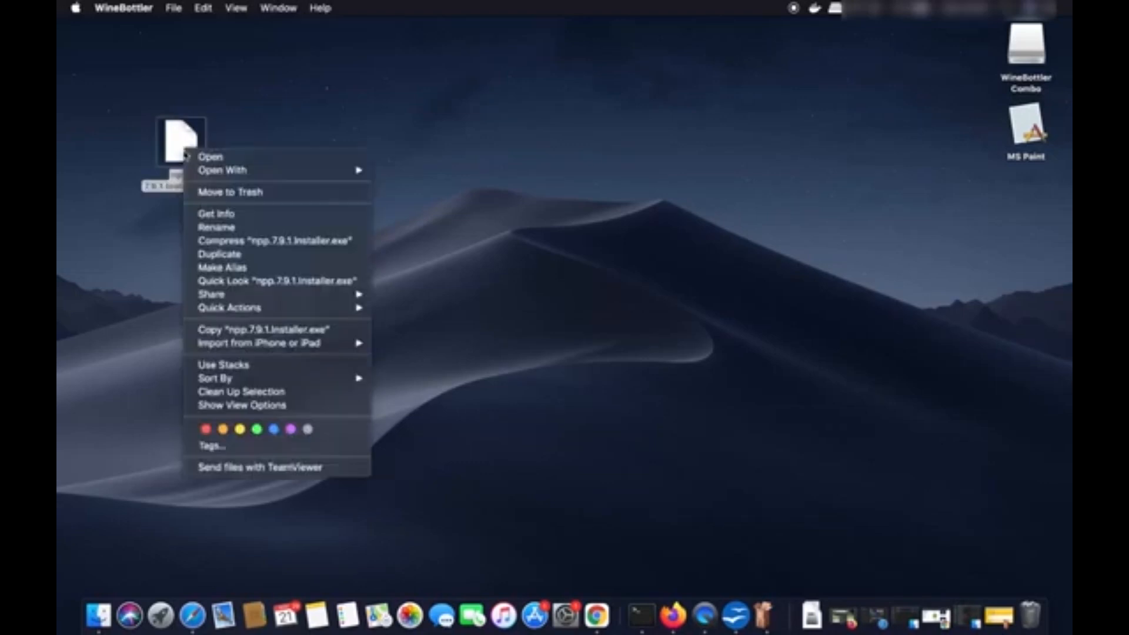
pyautogui.moveTo(235, 172)
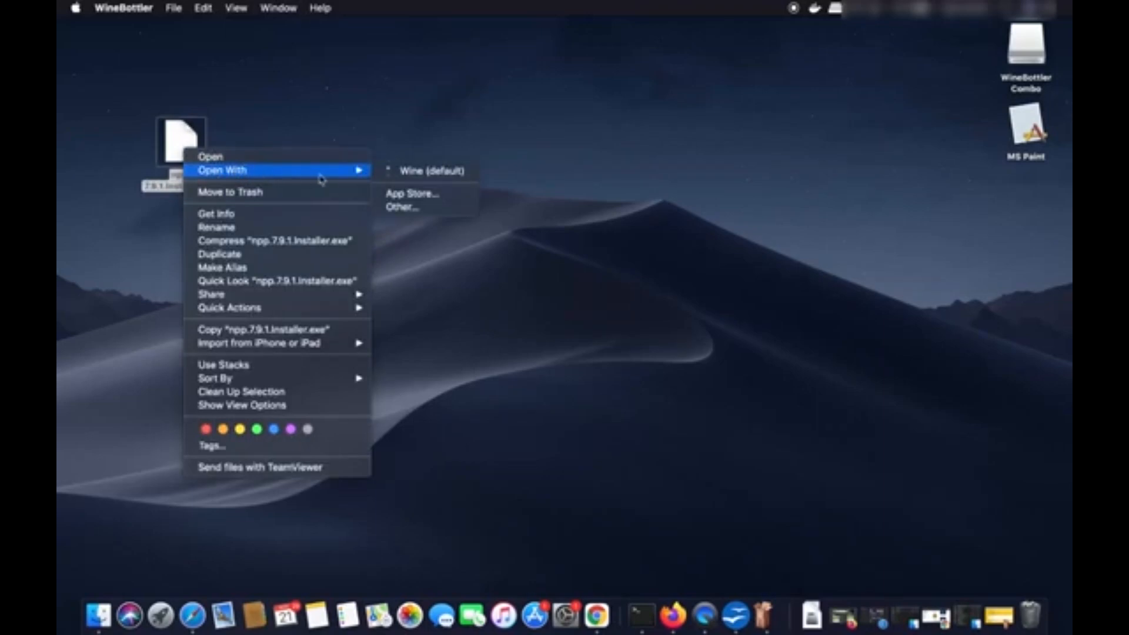
pyautogui.click(408, 175)
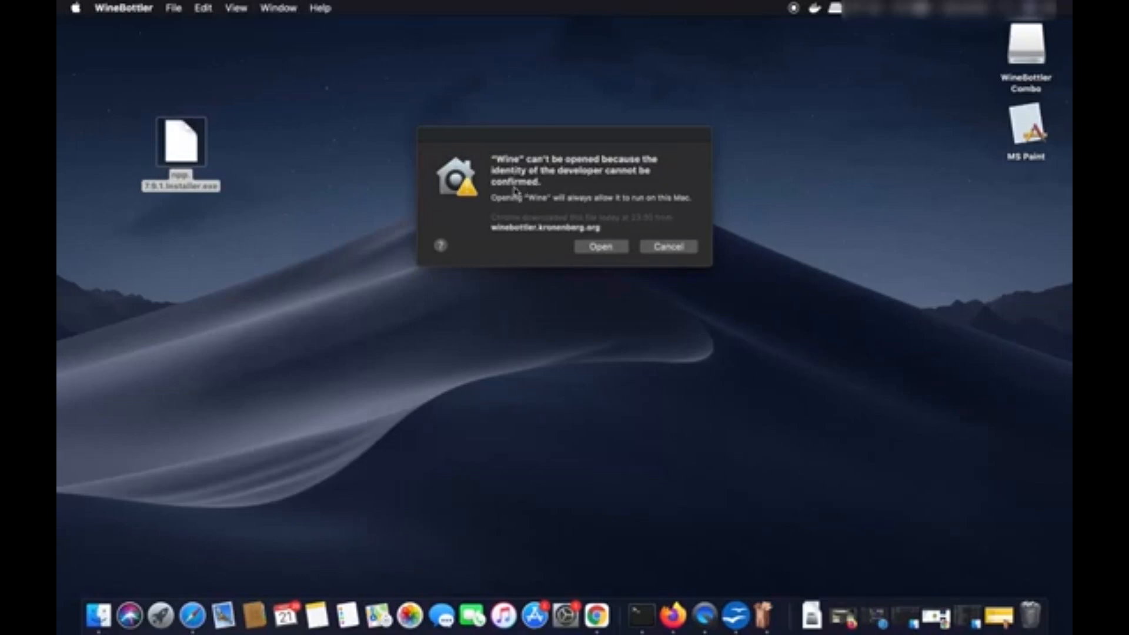
pyautogui.click(595, 248)
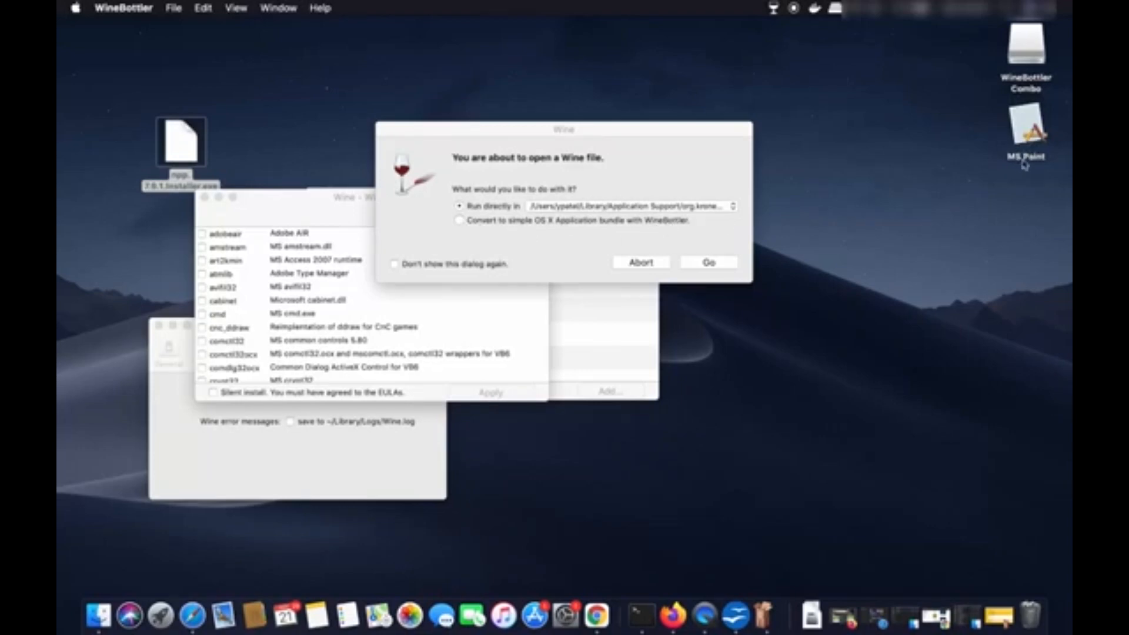
# - Minimize the WineBottler window again and run the Notepad++ installer directly in the preselected Wine prefix
pyautogui.click(998, 616)
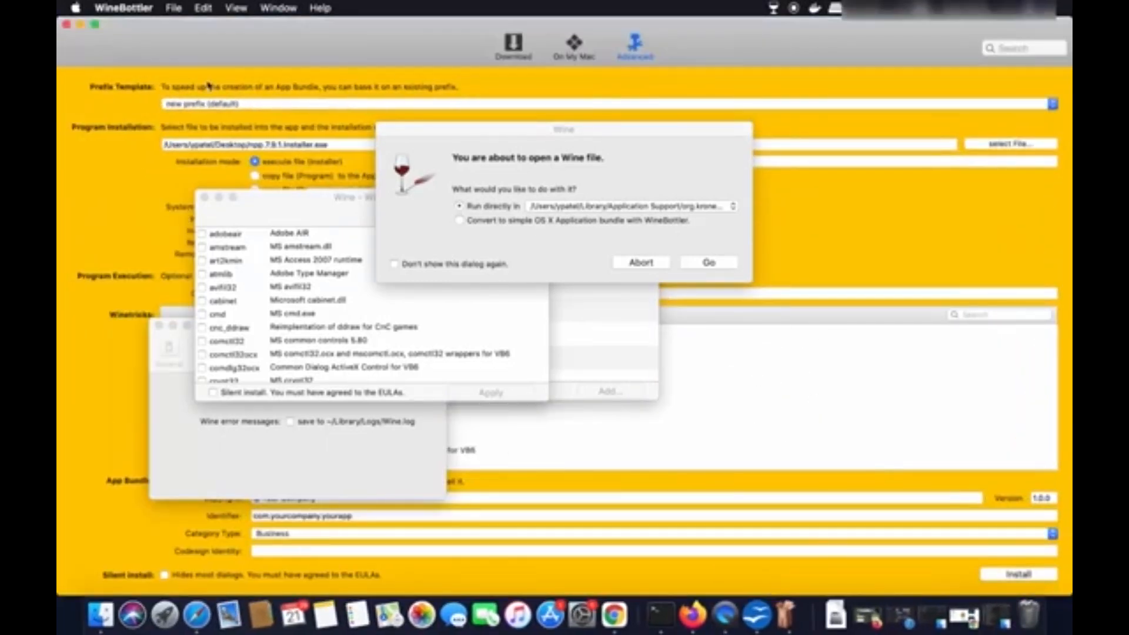
pyautogui.click(80, 24)
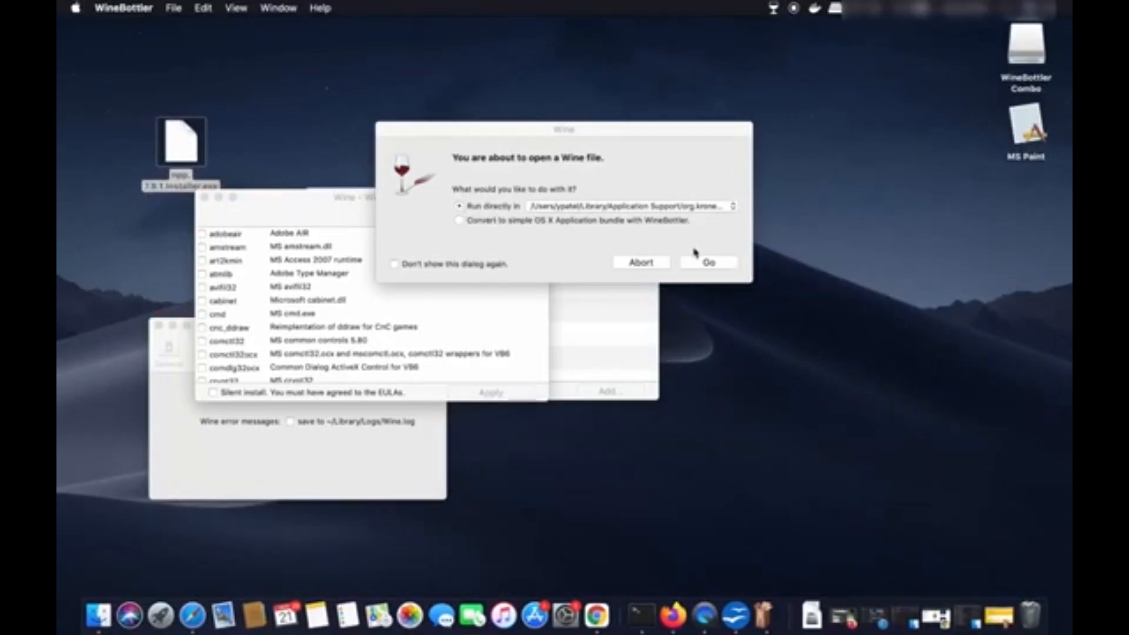
pyautogui.click(709, 263)
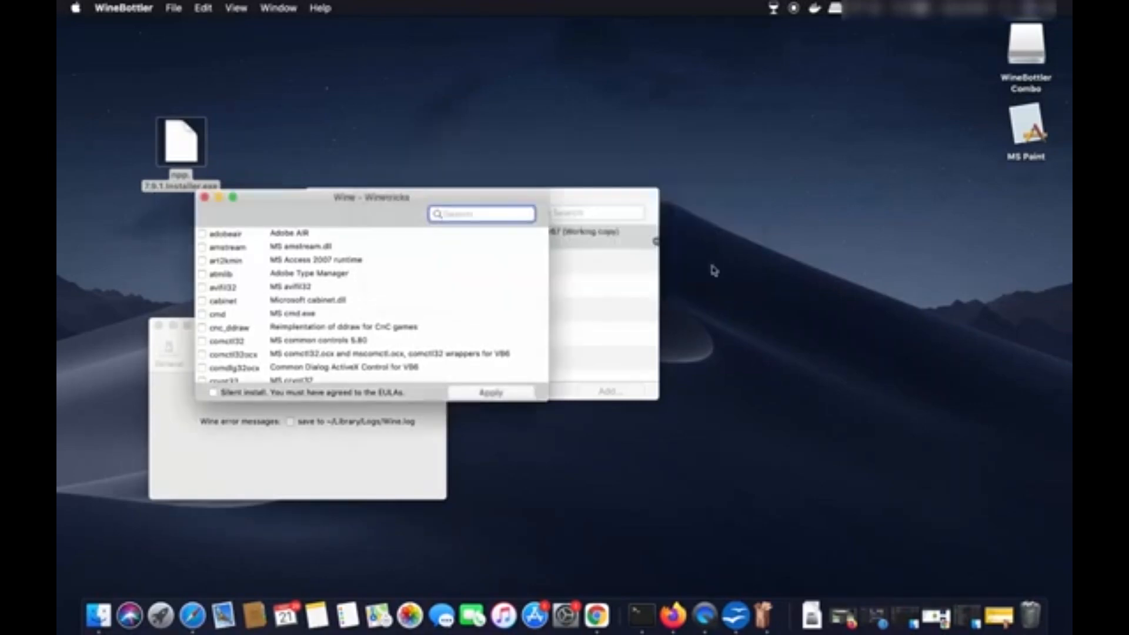
# - Close the Winetricks, General Preferences and Change Prefix windows of Wine
pyautogui.click(205, 198)
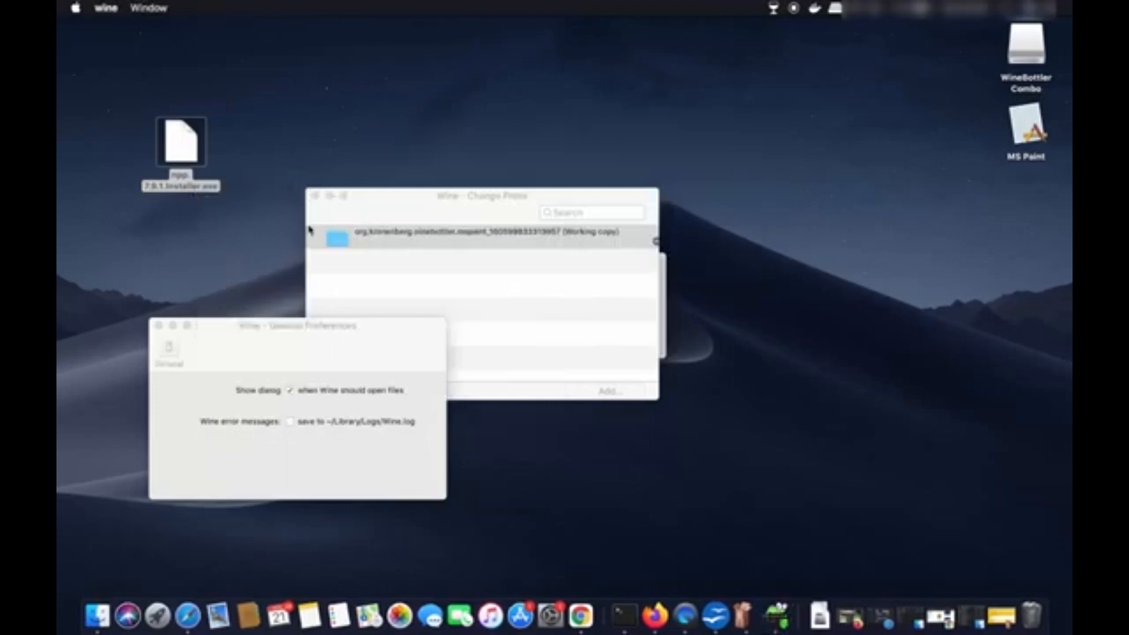
pyautogui.click(159, 325)
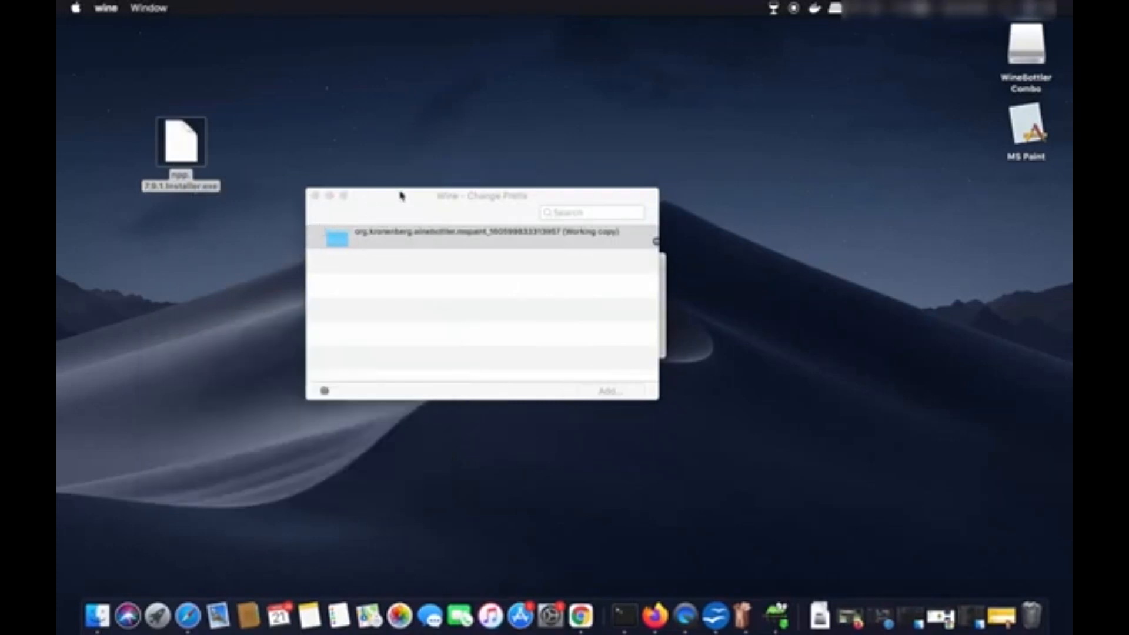
pyautogui.moveTo(372, 197); pyautogui.dragTo(627, 112)
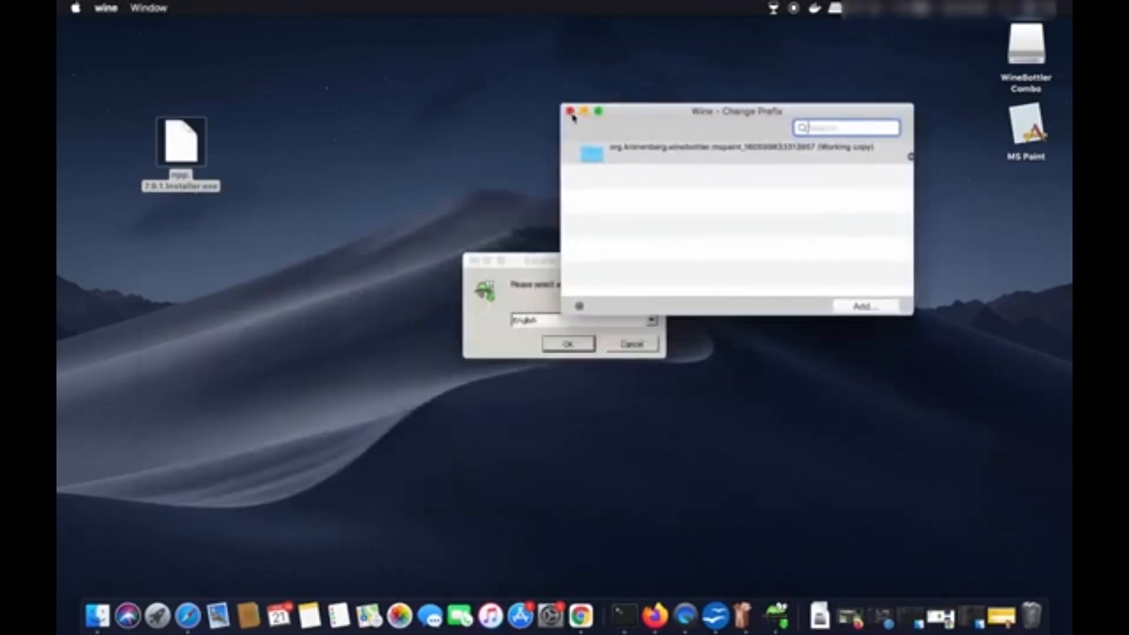
pyautogui.click(570, 112)
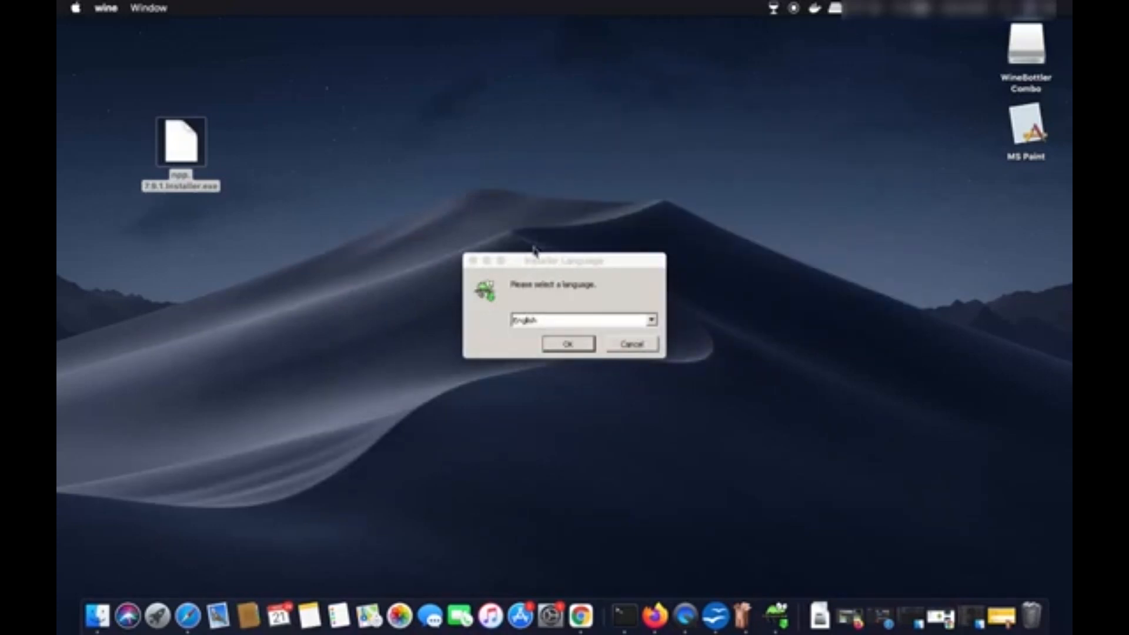
# - Confirm English as the installer language, continue past the welcome page and accept the Notepad++ license agreement
pyautogui.moveTo(535, 259); pyautogui.dragTo(528, 192)
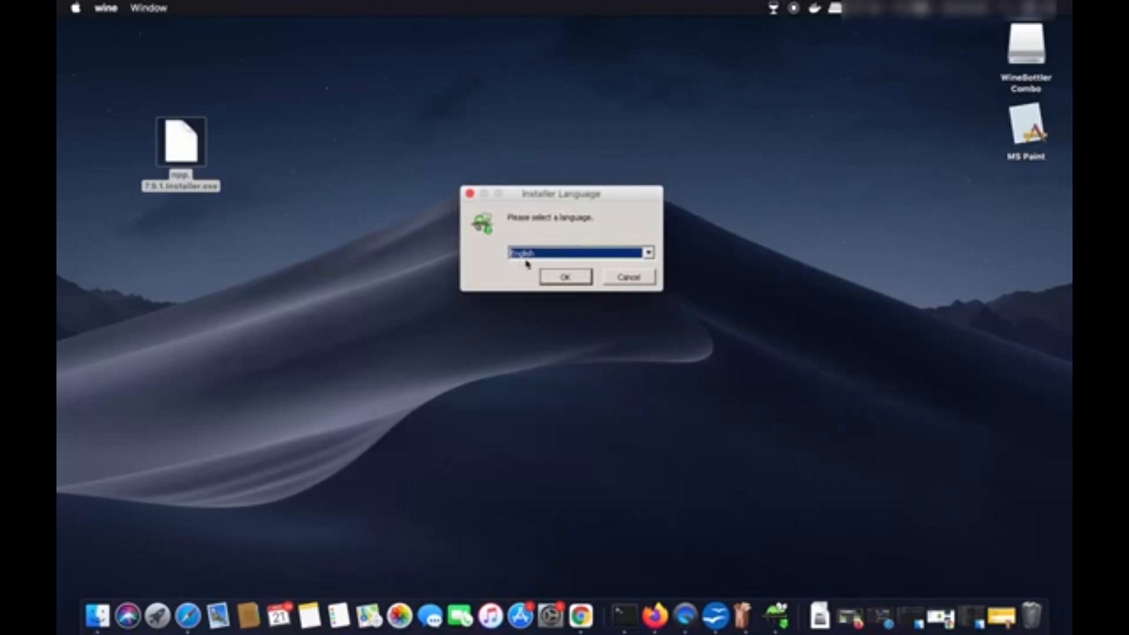
pyautogui.click(553, 280)
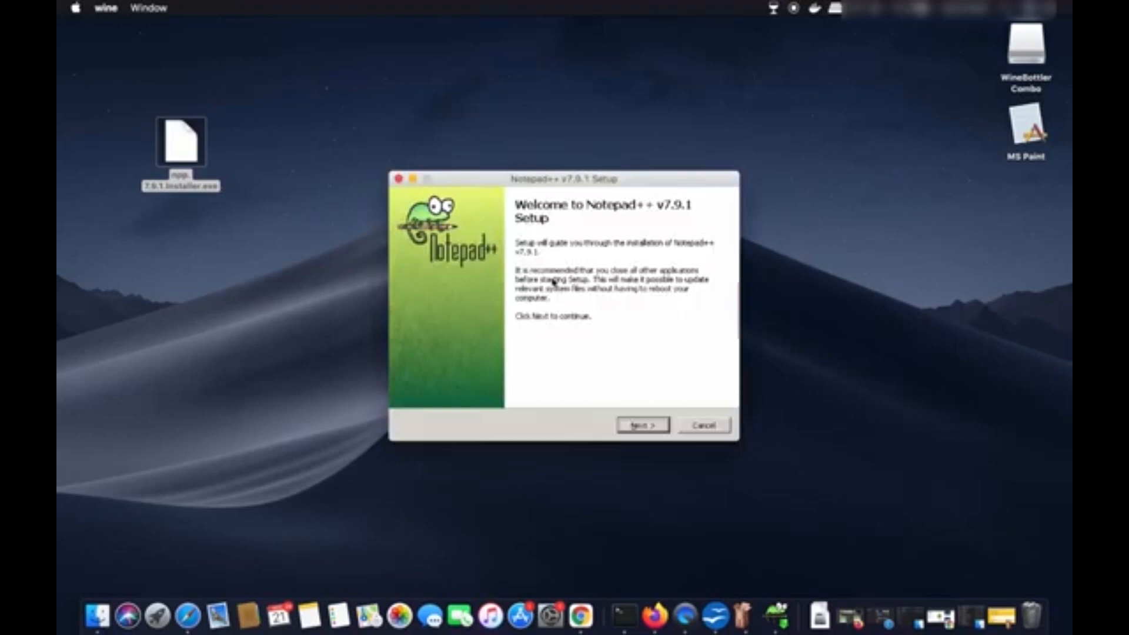
pyautogui.click(638, 429)
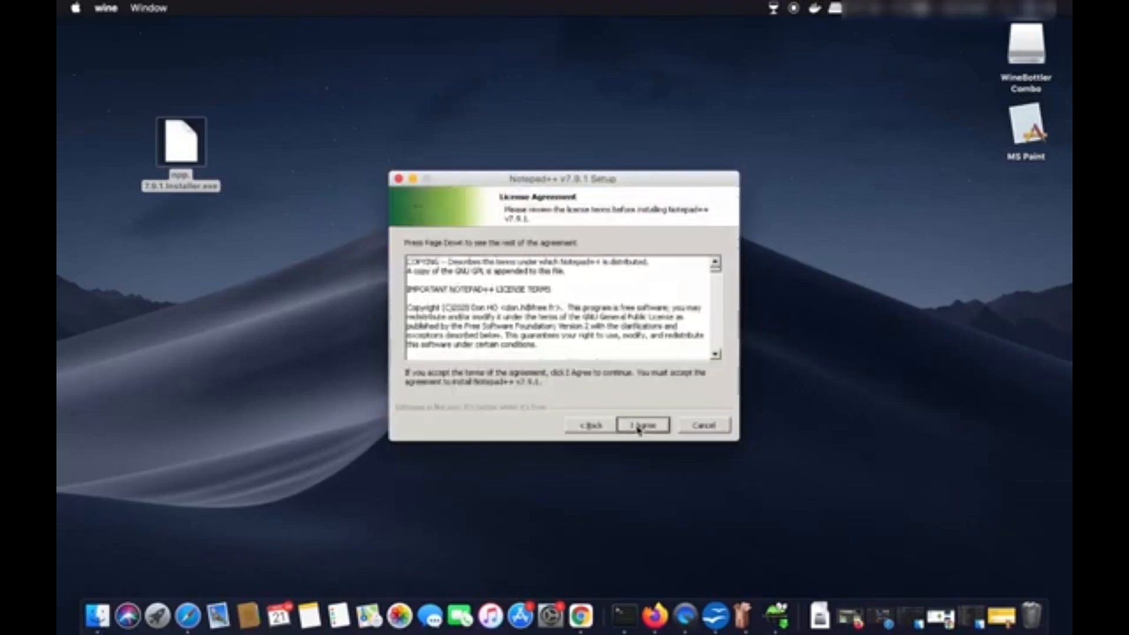
pyautogui.click(639, 430)
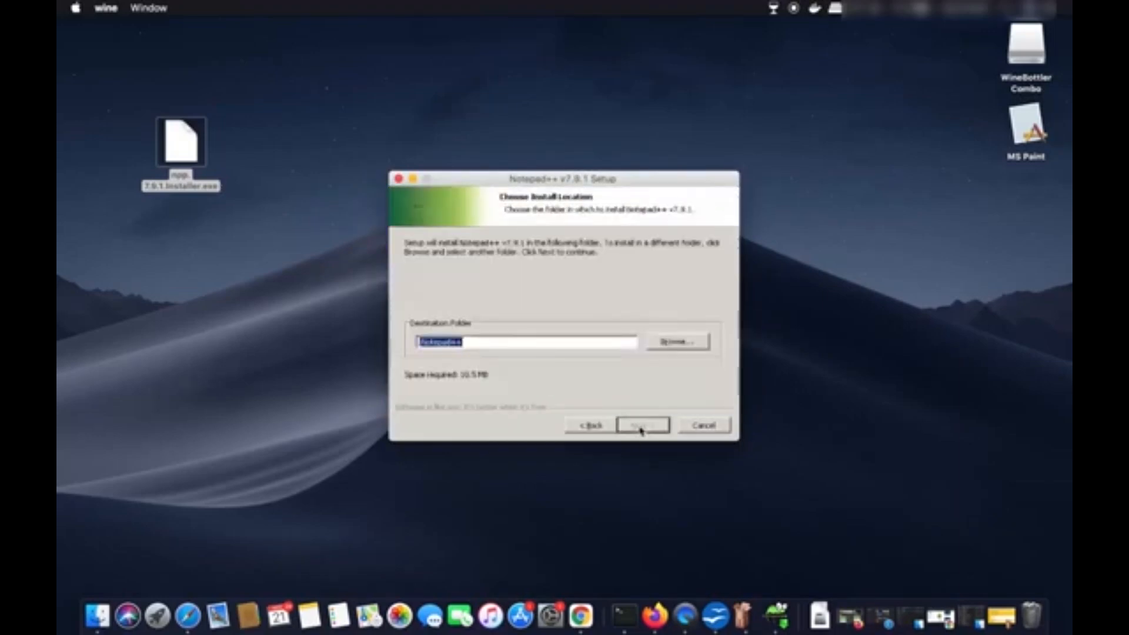
# - Try out different folders as the Notepad++ install location, ending with Desktop
pyautogui.click(674, 345)
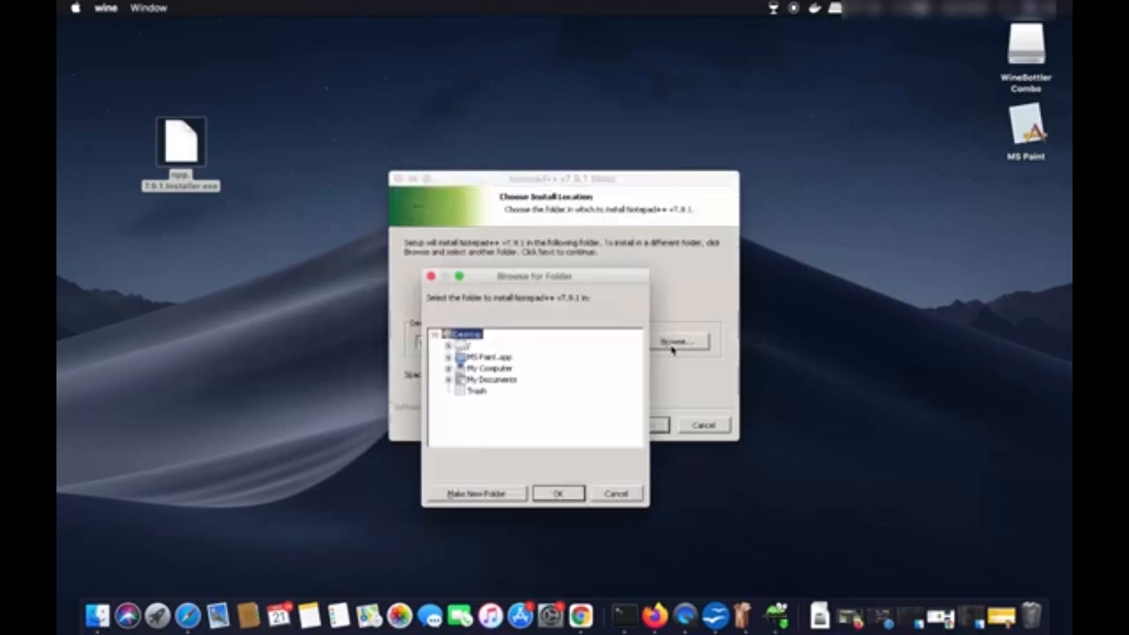
pyautogui.click(471, 347)
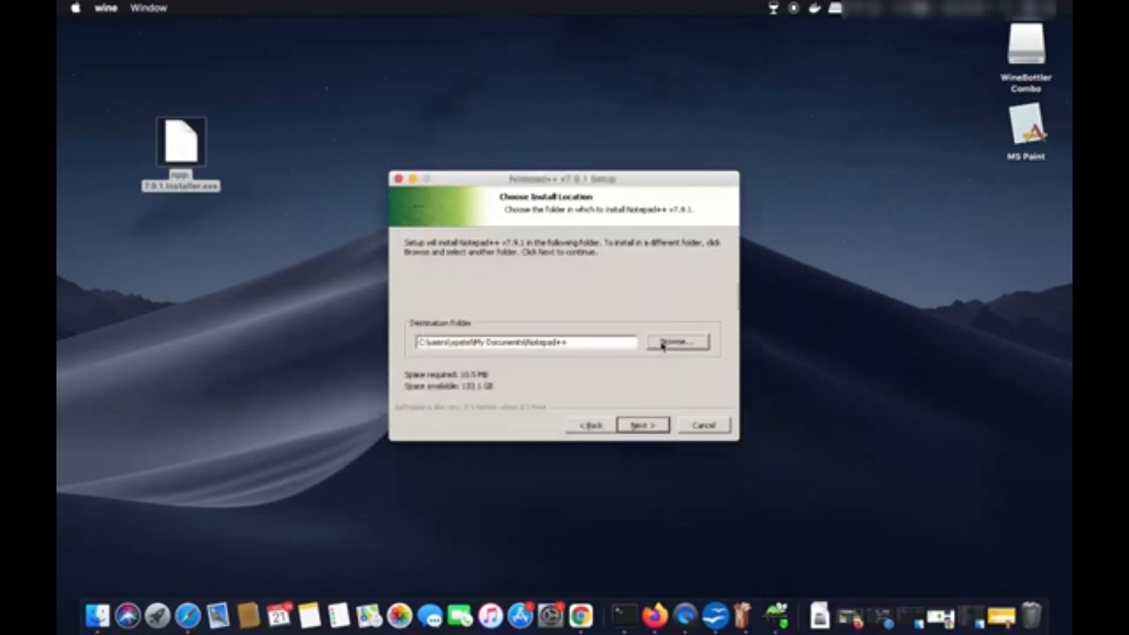
pyautogui.click(663, 345)
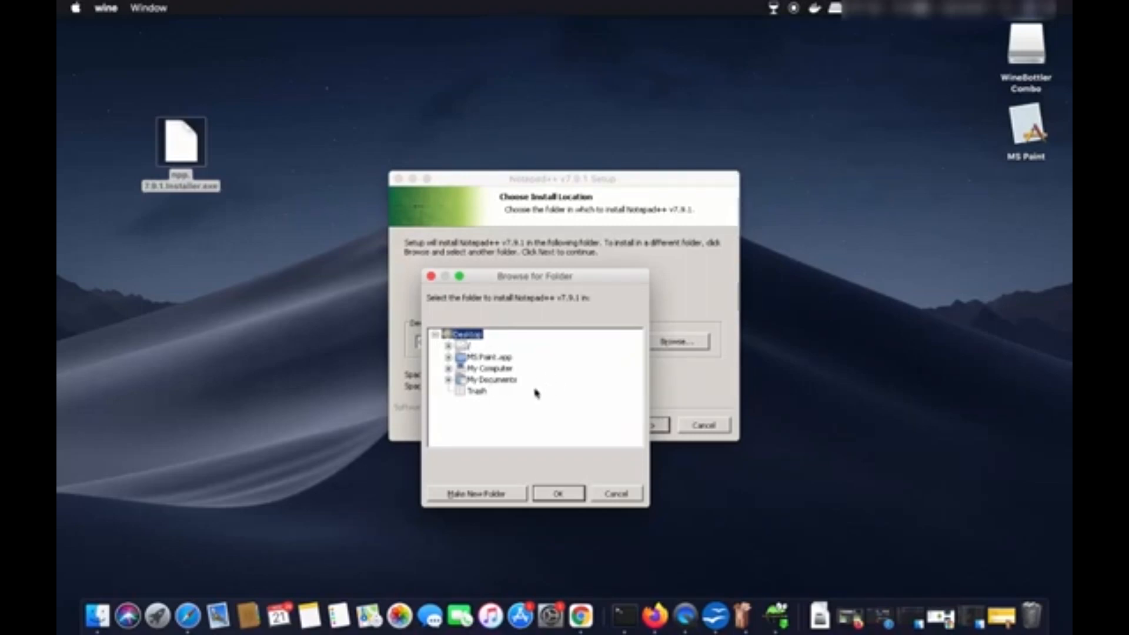
pyautogui.click(509, 382)
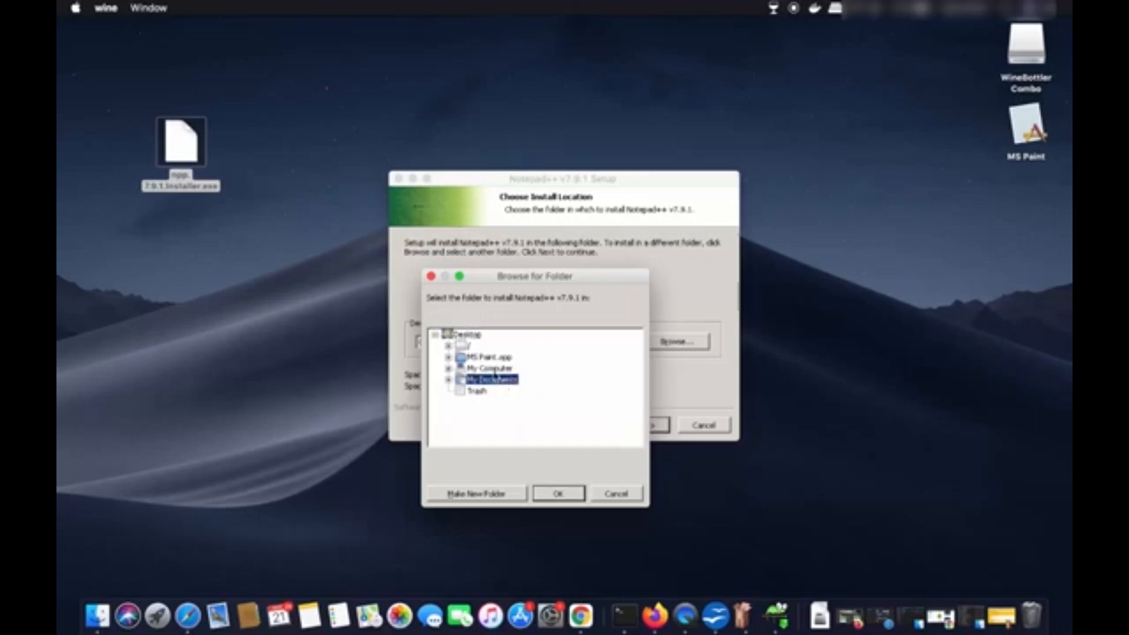
pyautogui.click(495, 374)
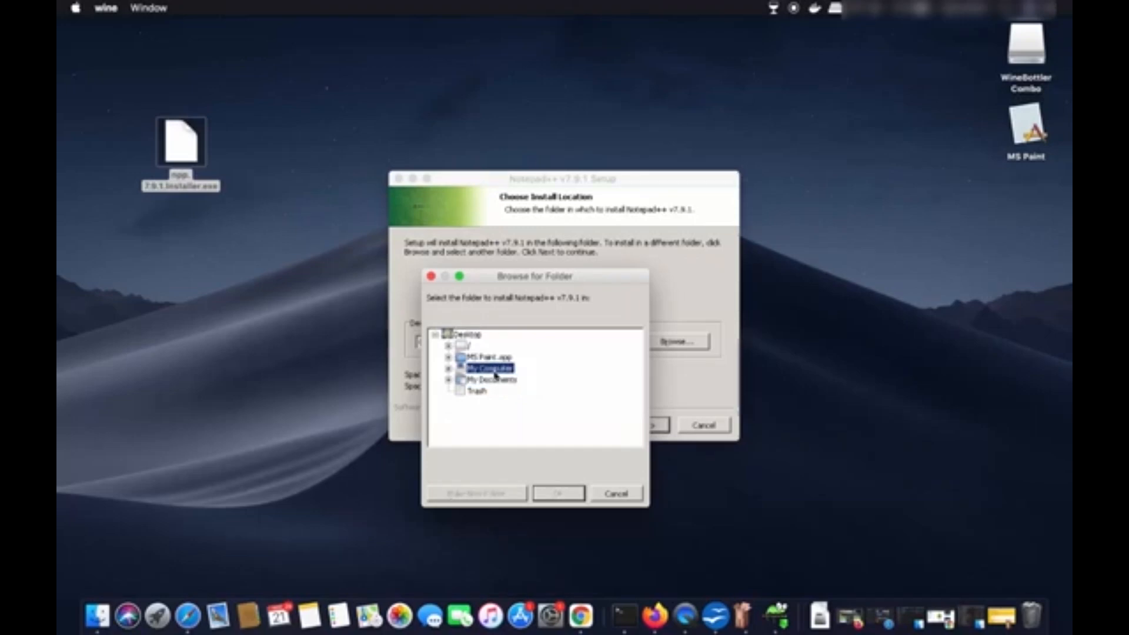
pyautogui.click(471, 336)
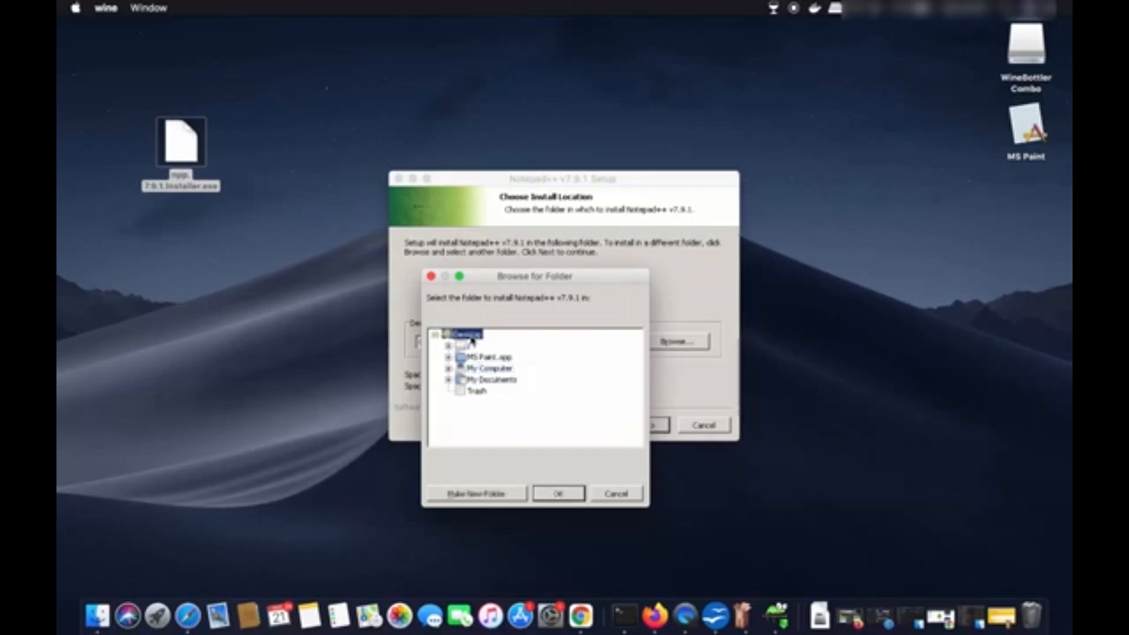
pyautogui.click(558, 493)
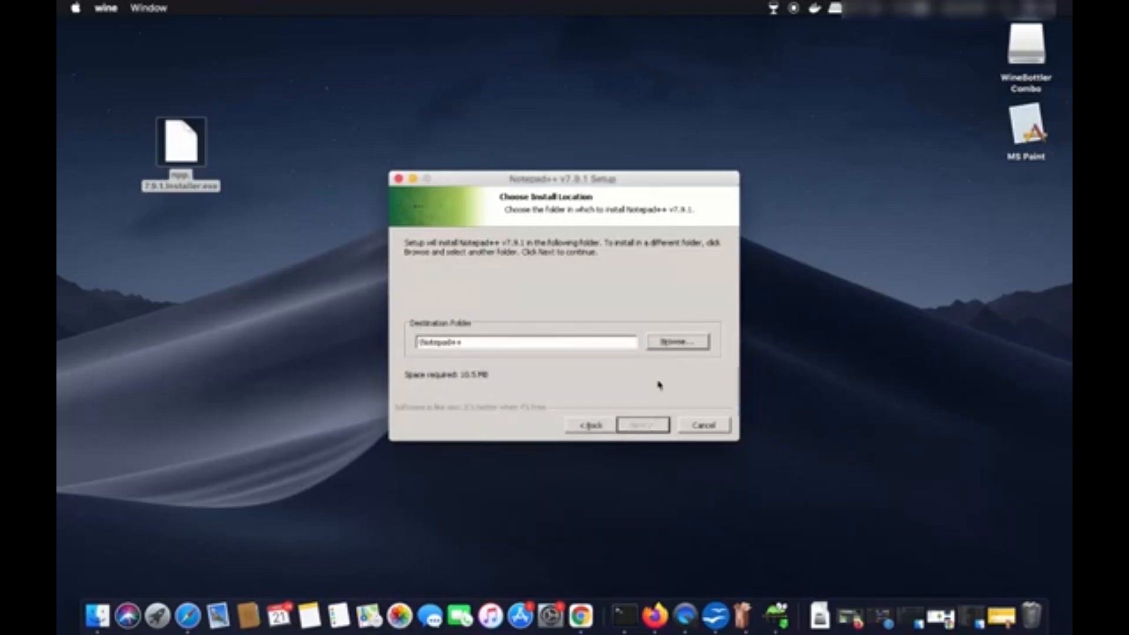
# - Choose My Documents as the destination folder for the Notepad++ installation
pyautogui.click(669, 347)
pyautogui.click(500, 382)
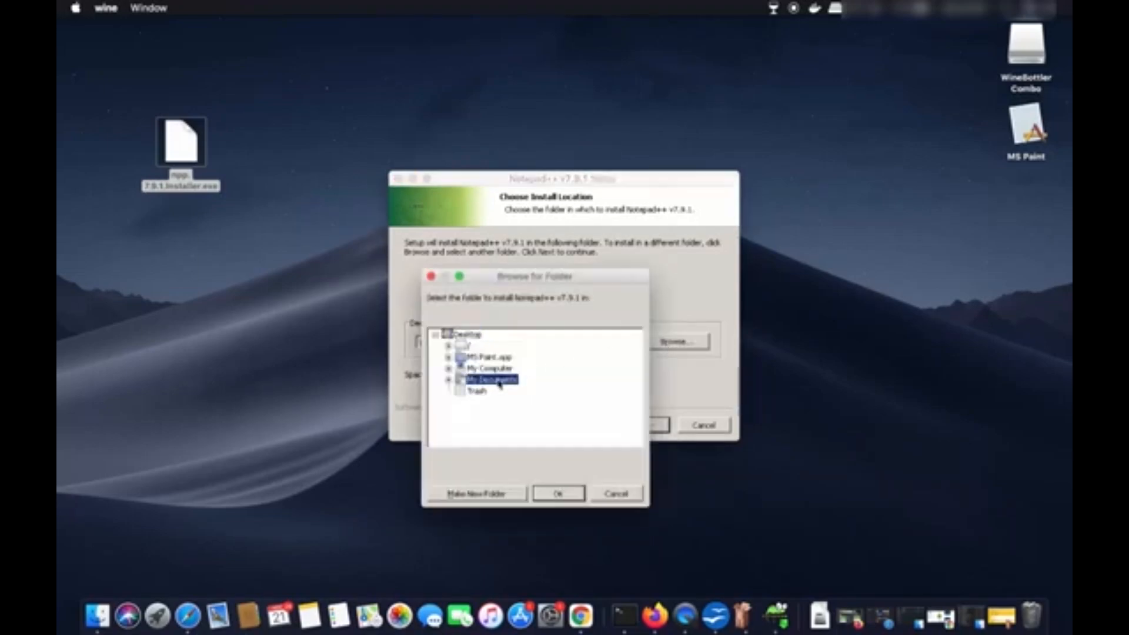
pyautogui.click(562, 495)
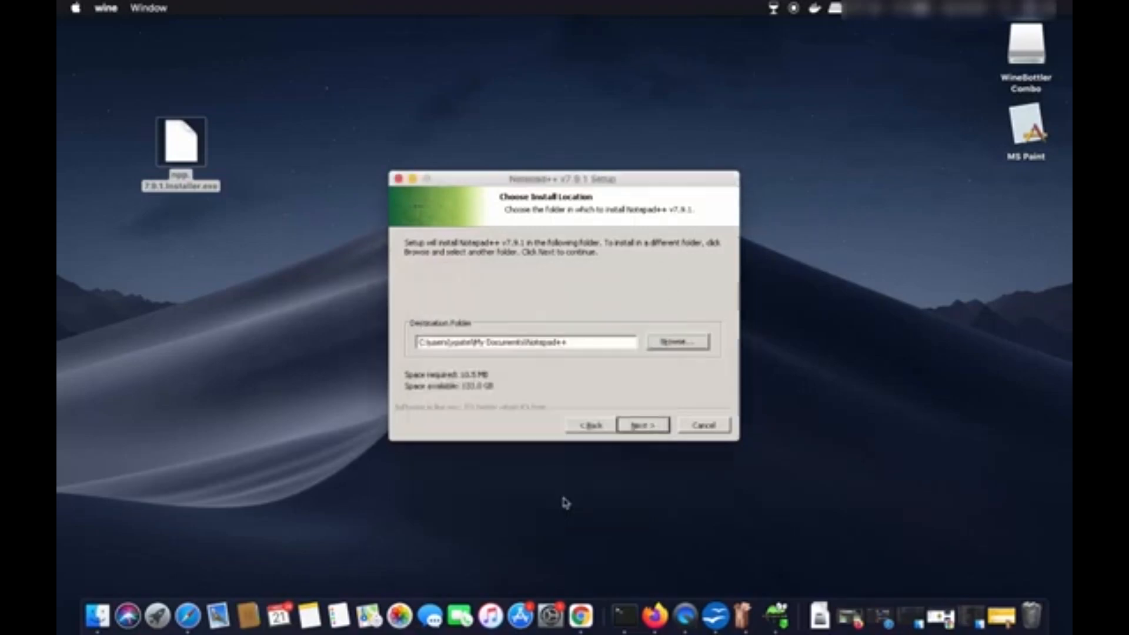
# - Install Notepad++ with the preselected Custom components and no desktop shortcut, and finish the setup with Run Notepad++ v7.9.1 enabled
pyautogui.click(638, 427)
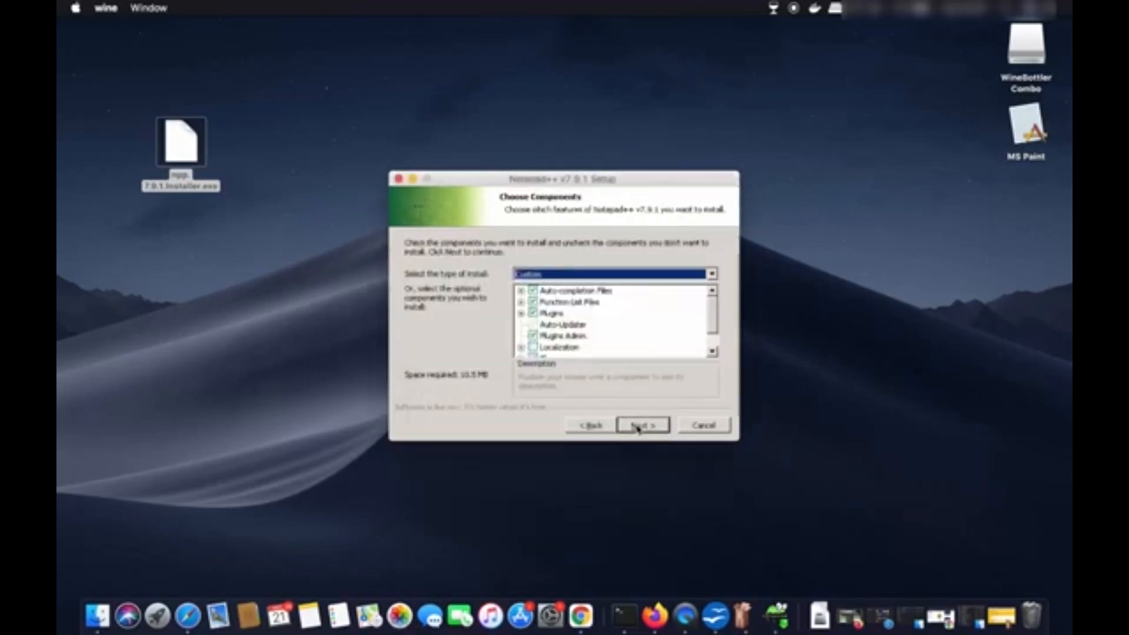
pyautogui.click(643, 426)
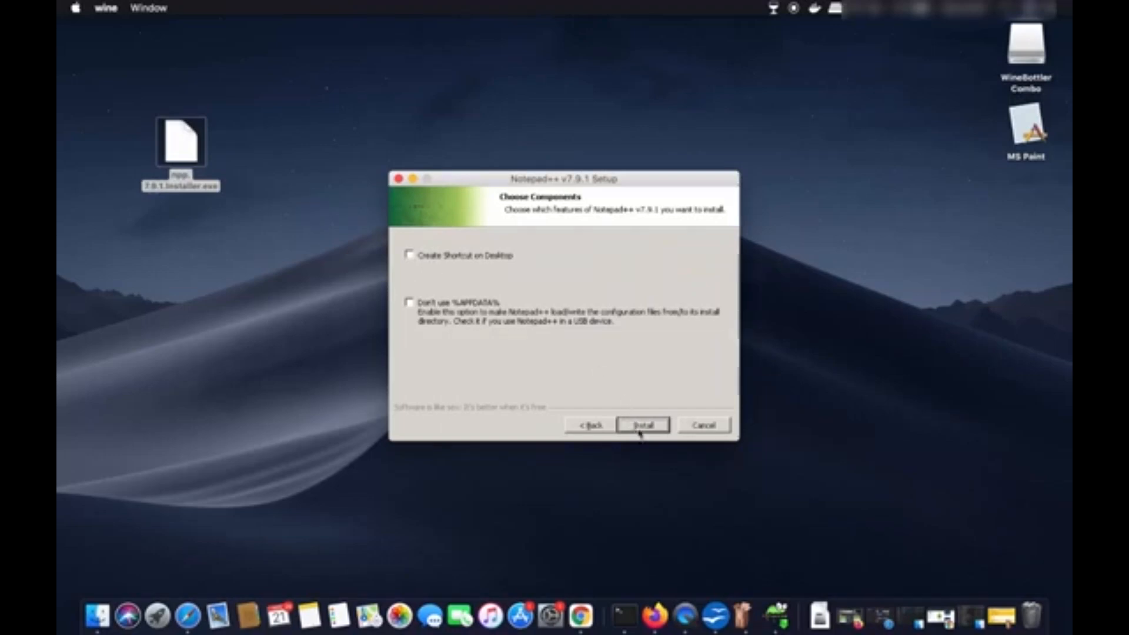
pyautogui.click(641, 432)
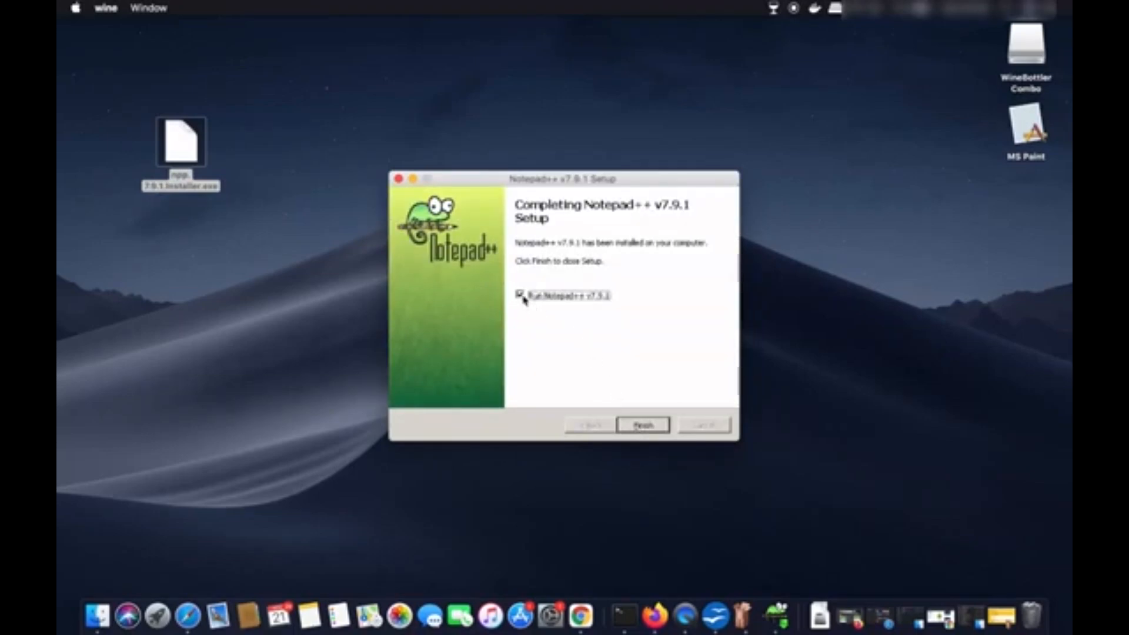
pyautogui.click(643, 429)
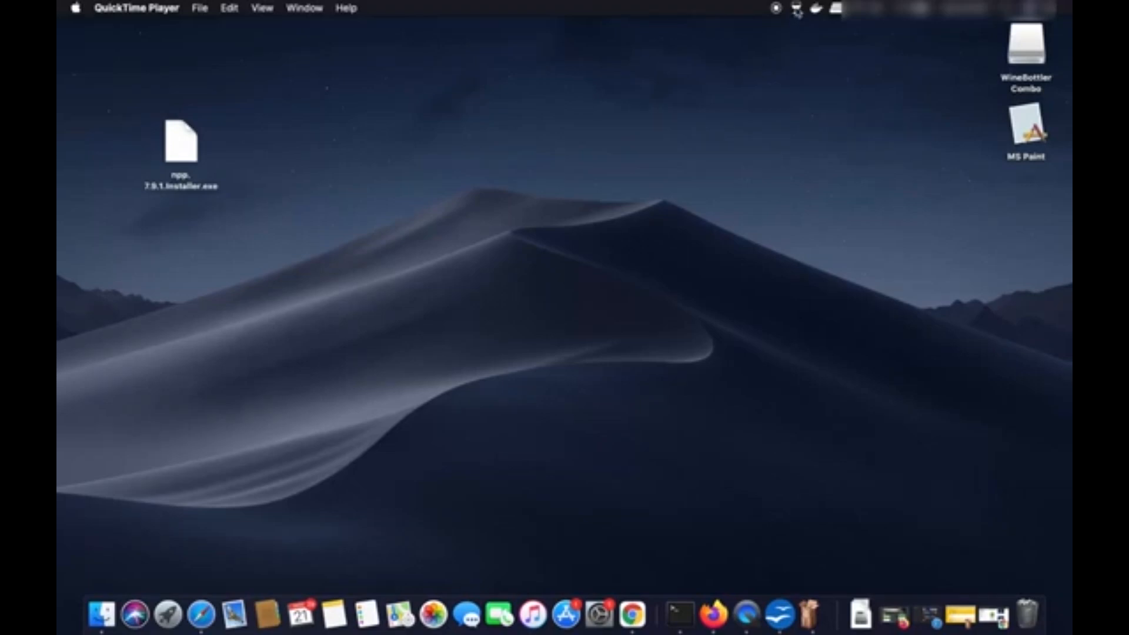
# - Look up Wine among the installed applications and open Wine's File Manager
pyautogui.click(169, 615)
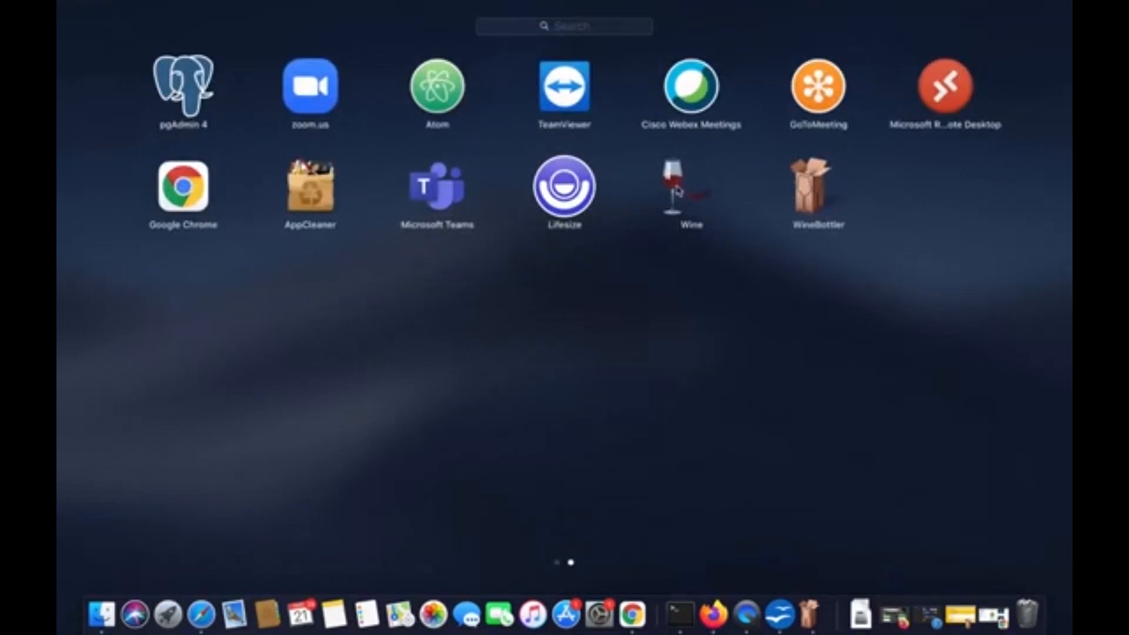
pyautogui.click(642, 365)
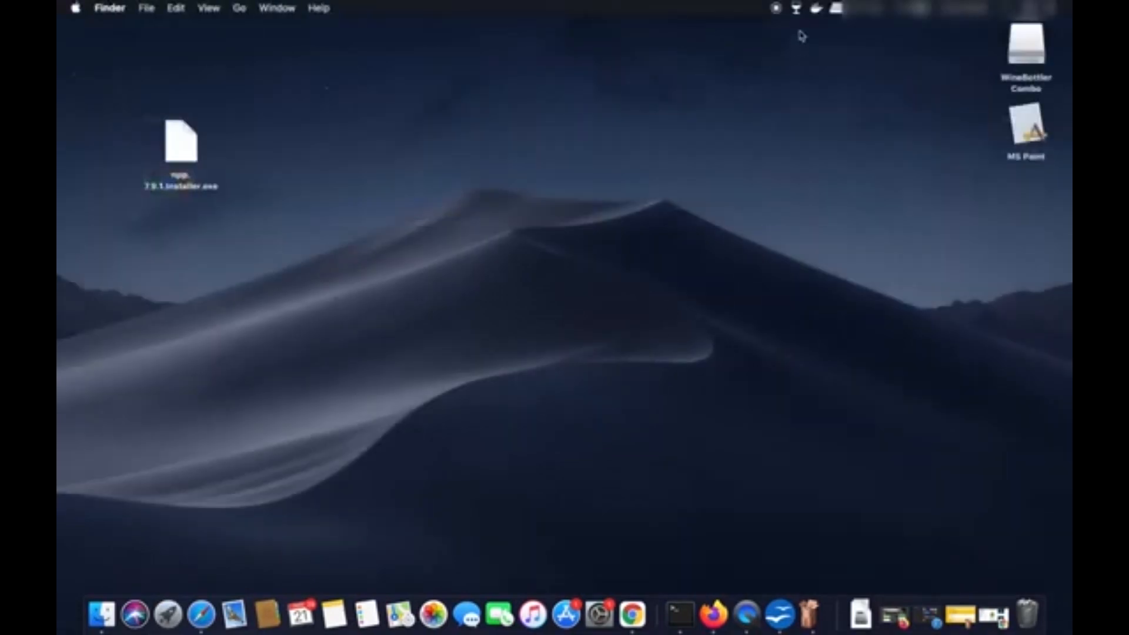
pyautogui.click(797, 8)
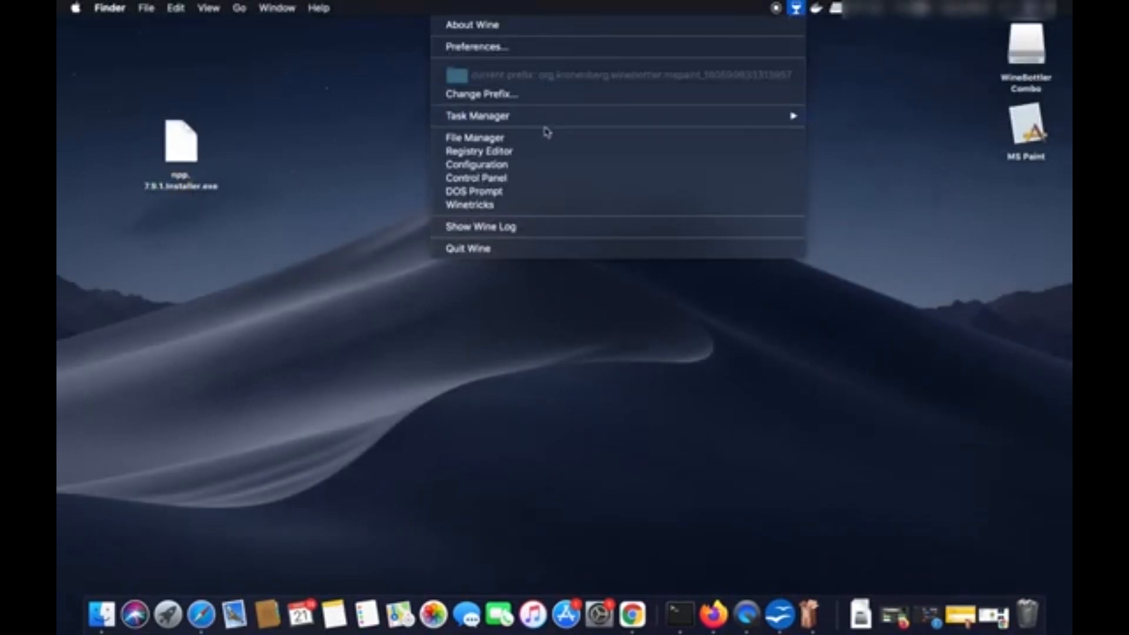
pyautogui.click(498, 140)
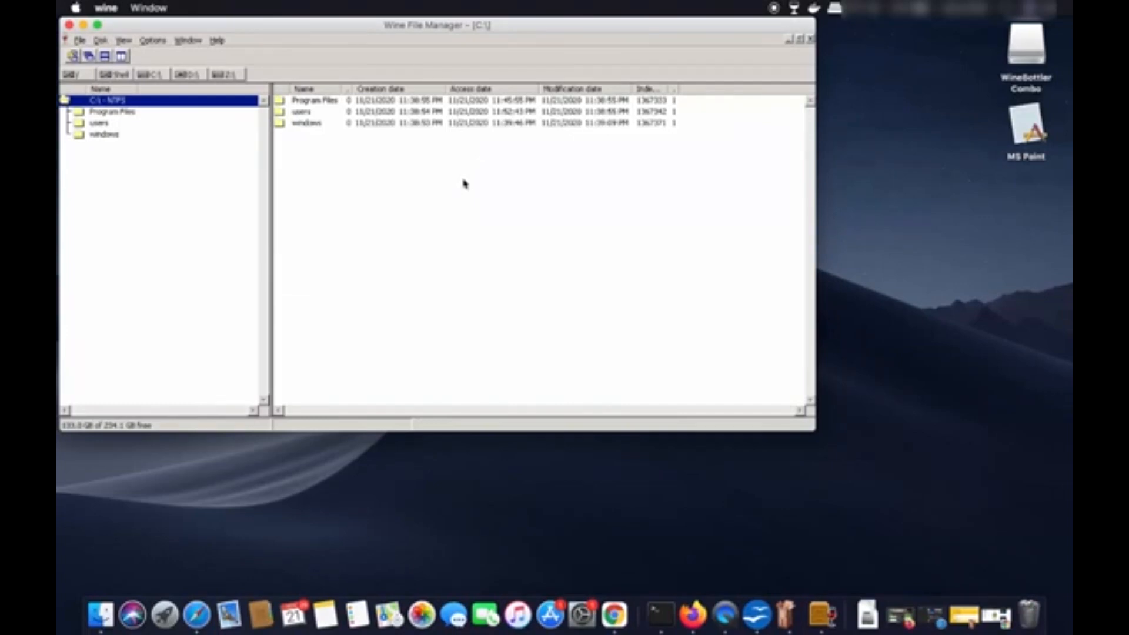
# - Browse the C: drive's users folder to the Notepad++ folder inside the user's My Documents
pyautogui.click(105, 125)
pyautogui.doubleClick(300, 136)
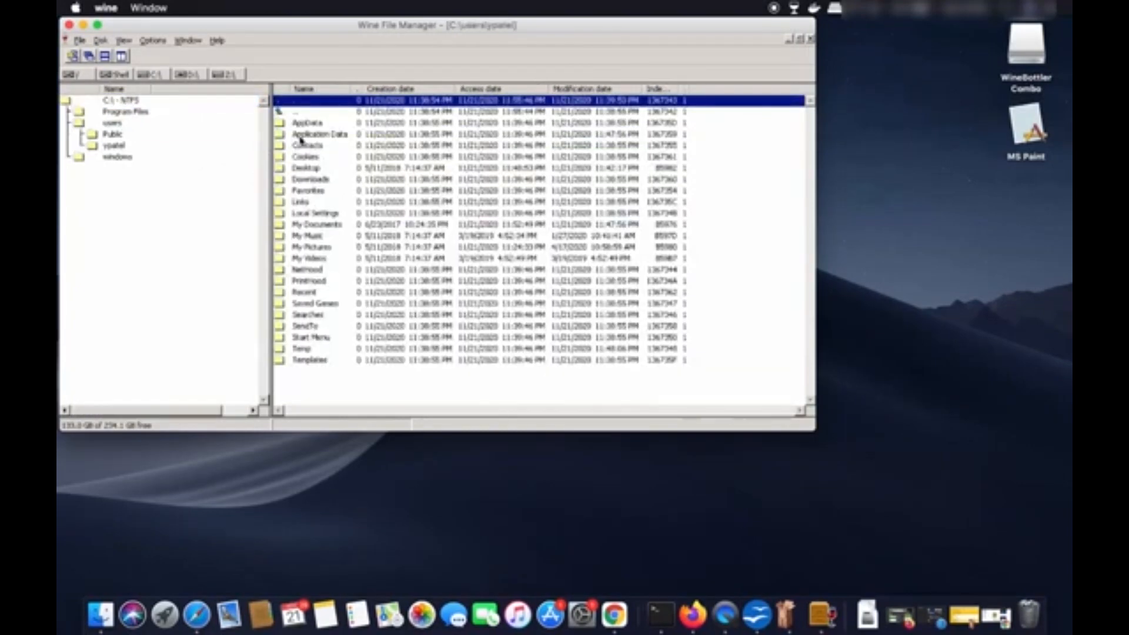
pyautogui.doubleClick(309, 226)
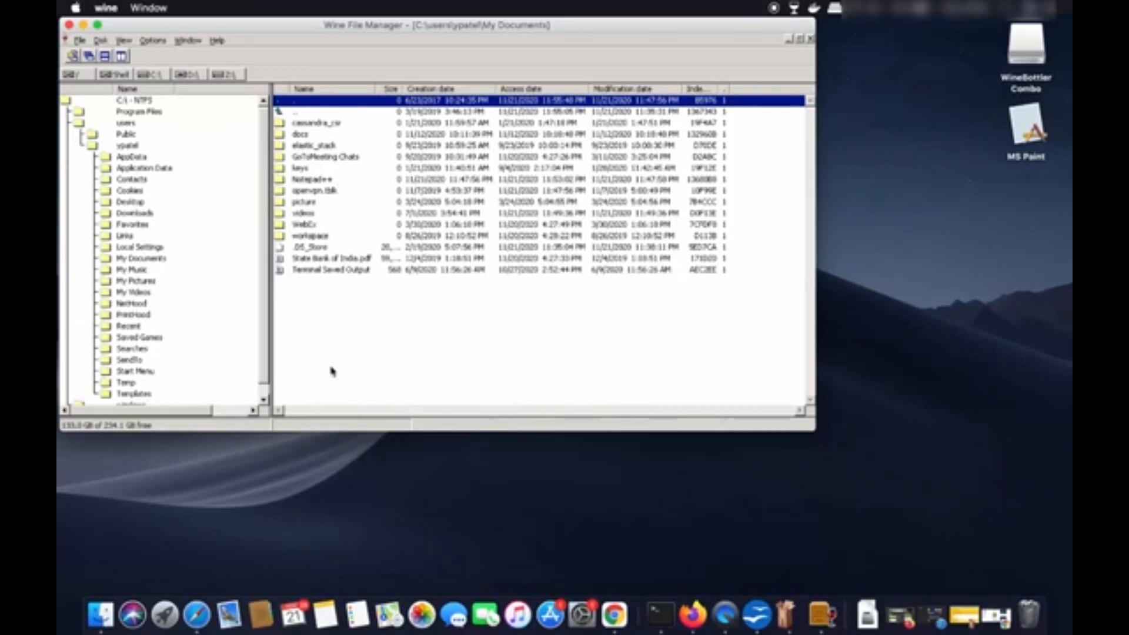
pyautogui.click(313, 183)
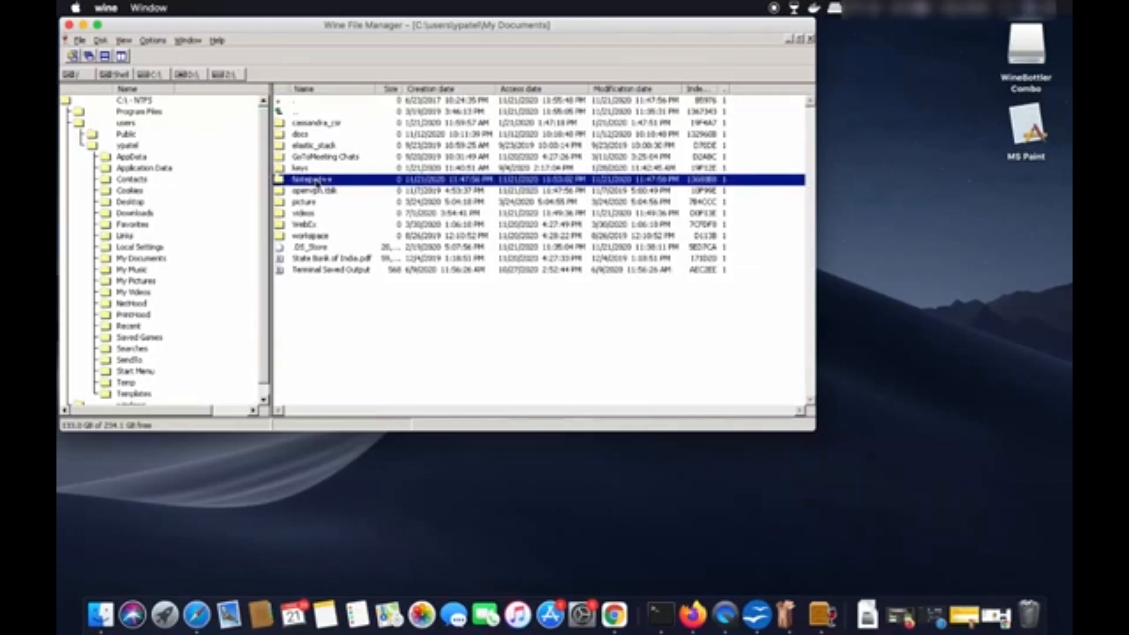
pyautogui.doubleClick(313, 179)
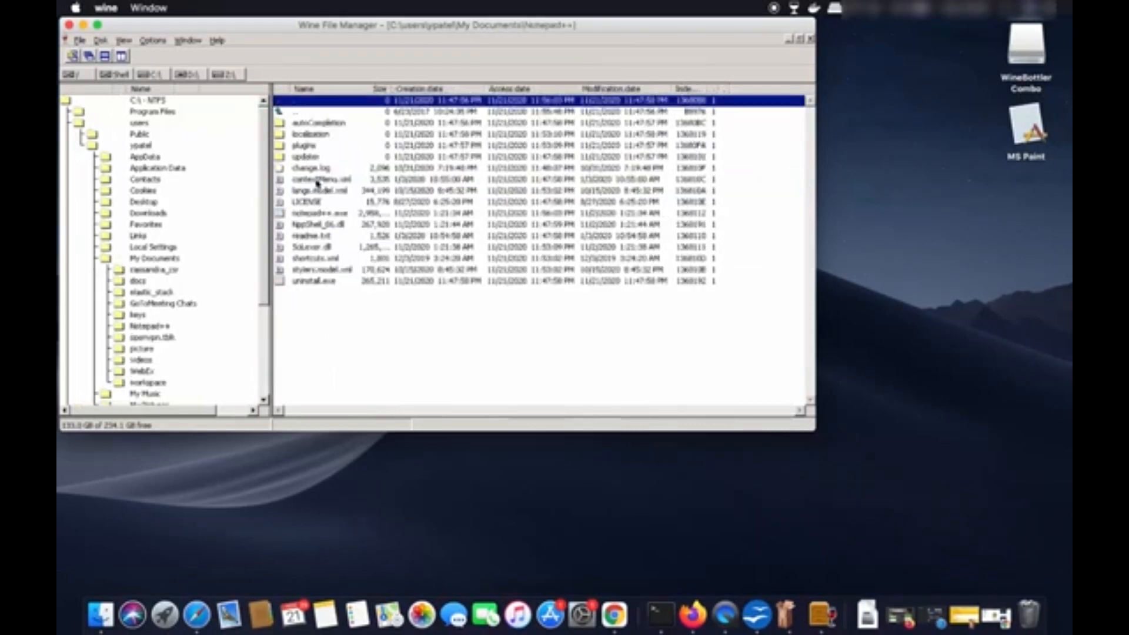
# - Run notepad++.exe from the Notepad++ folder, and close both the Notepad++ and Wine File Manager windows
pyautogui.click(326, 216)
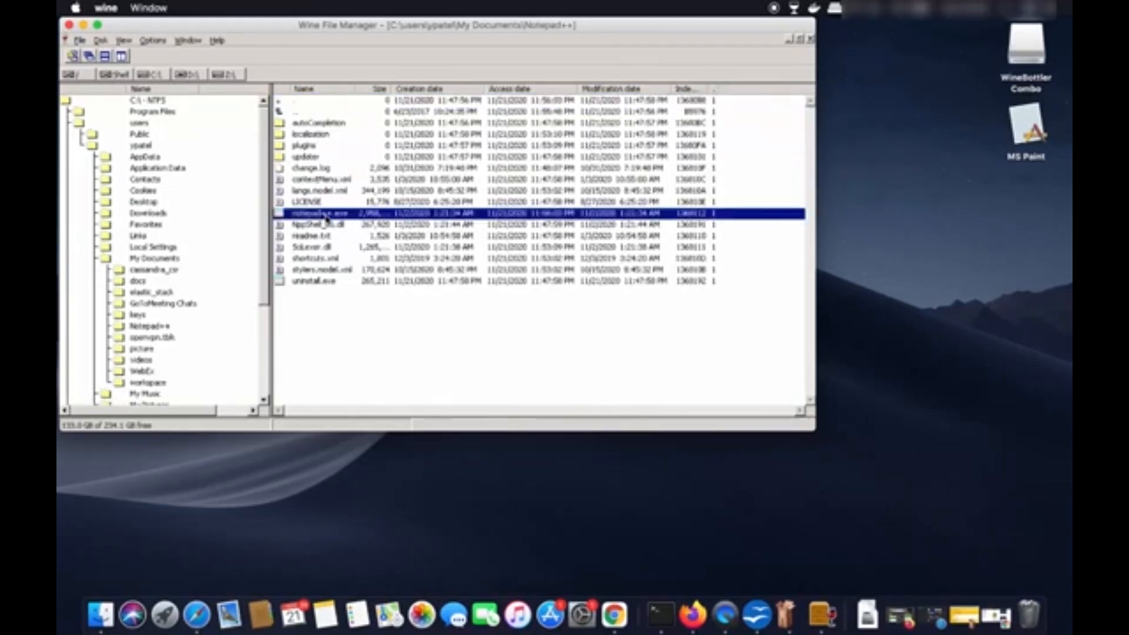
pyautogui.doubleClick(321, 218)
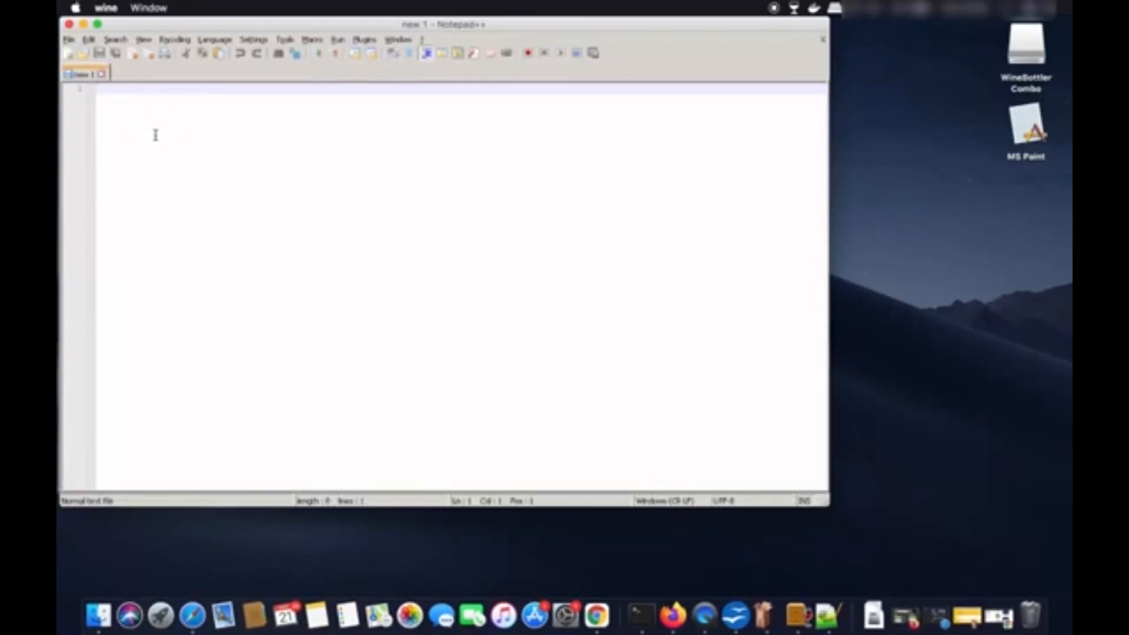
pyautogui.click(70, 25)
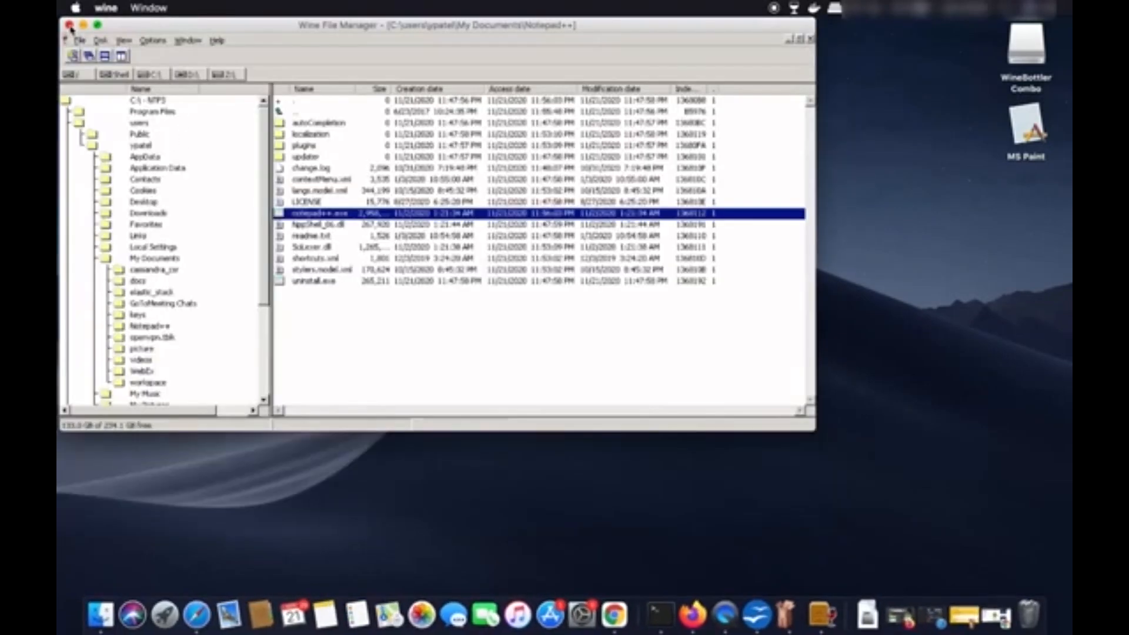
pyautogui.click(70, 25)
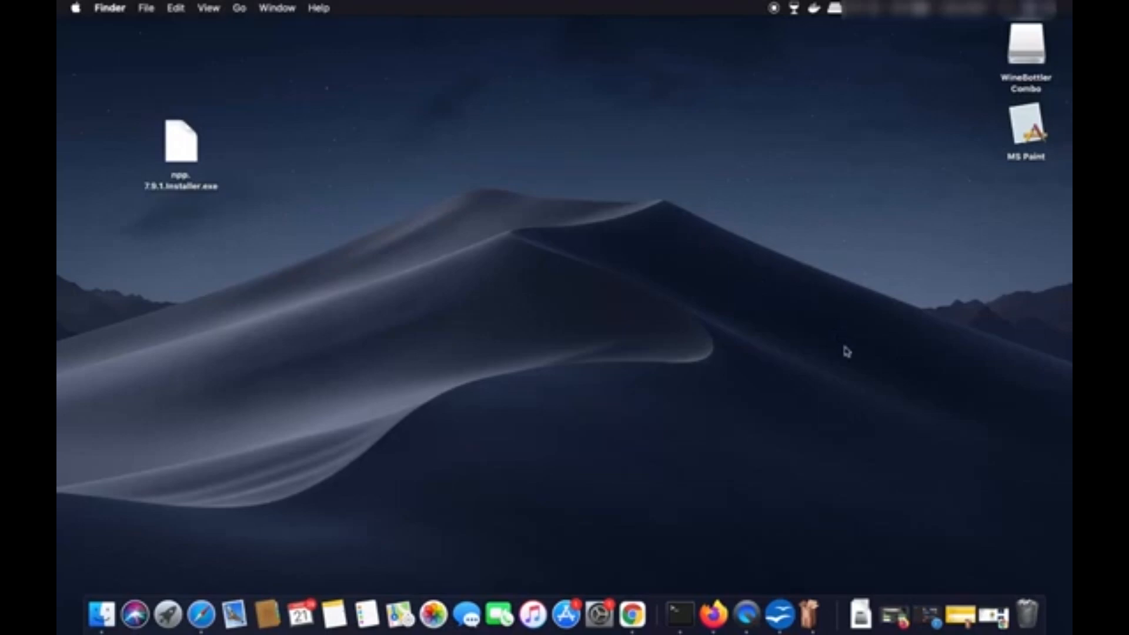
# - Restore the WineBottler window to view its Advanced settings and minimize it again
pyautogui.click(960, 611)
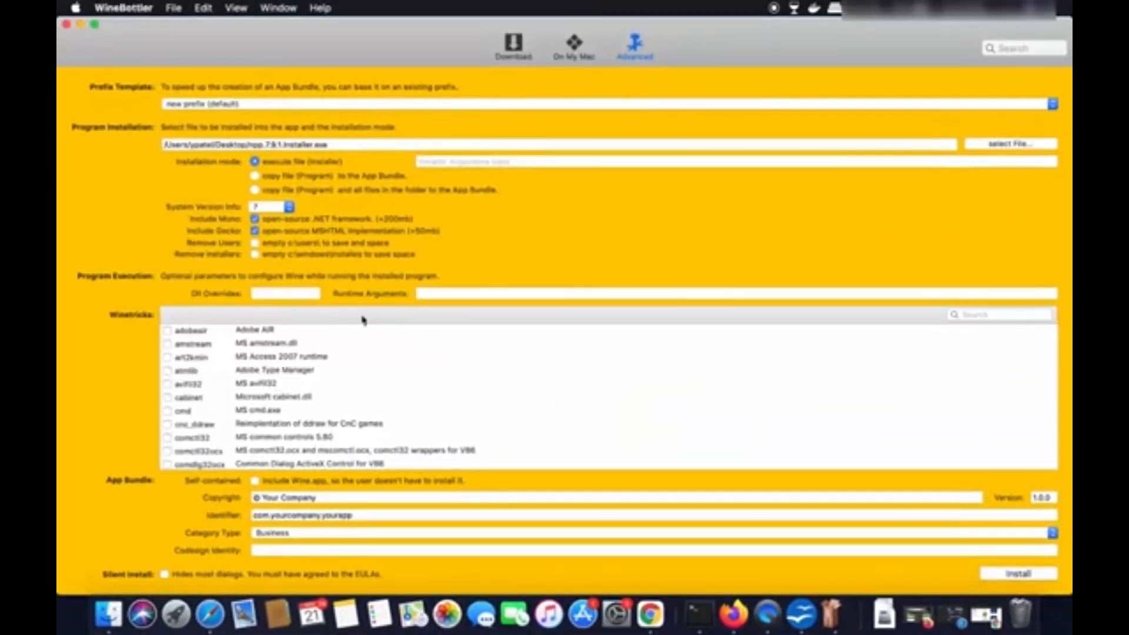
pyautogui.click(81, 24)
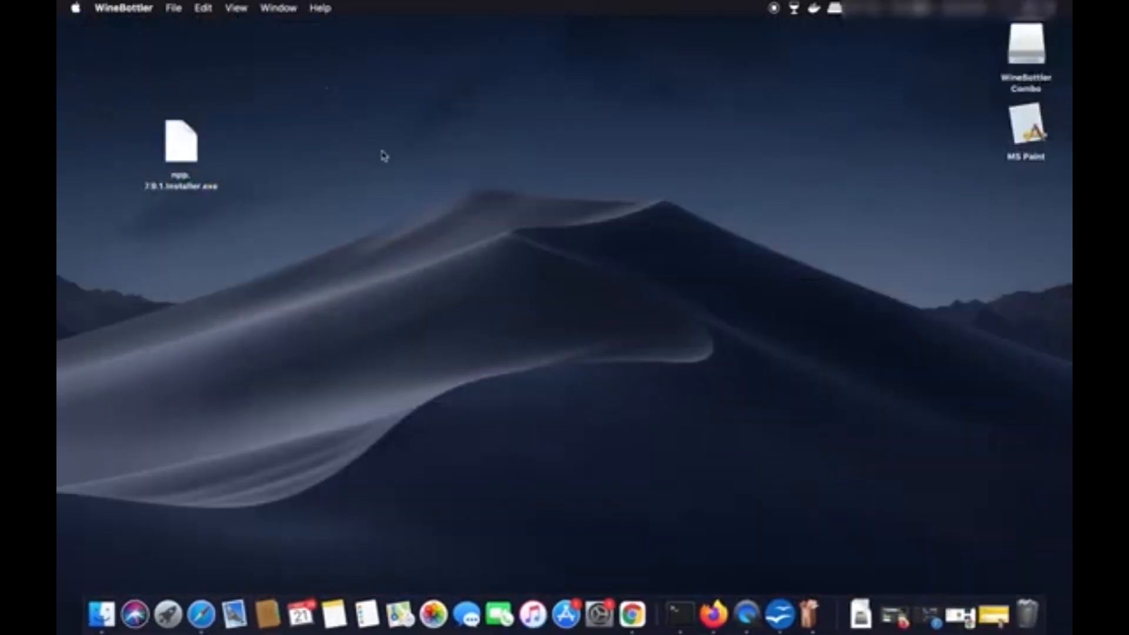